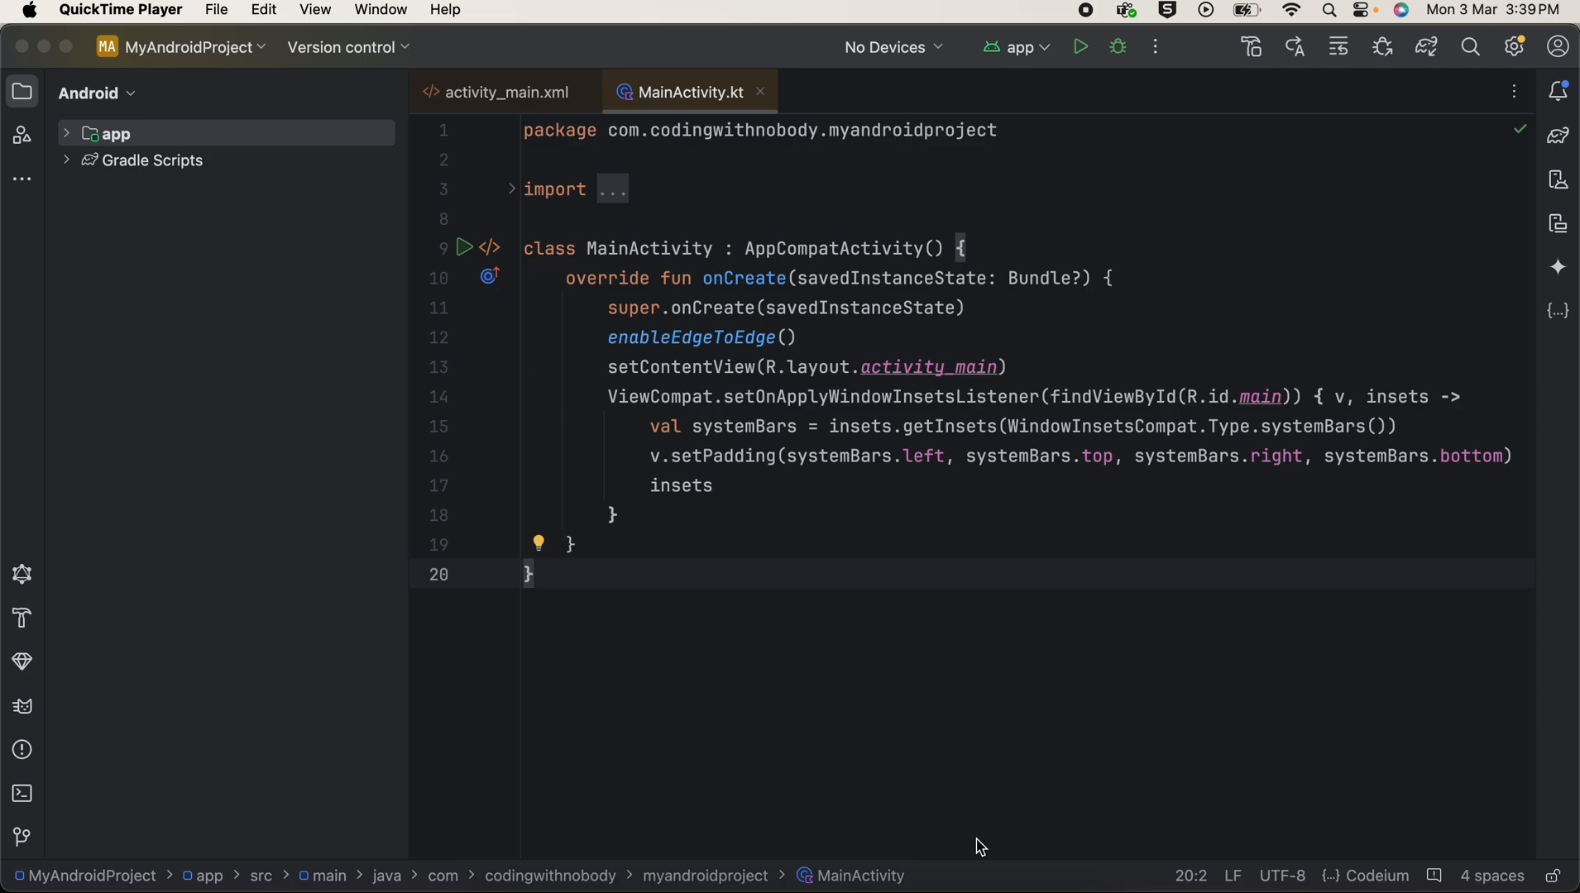
# Step: Start generating a signed build of the project and choose Android App Bundle as its format
pyautogui.click(860, 645)
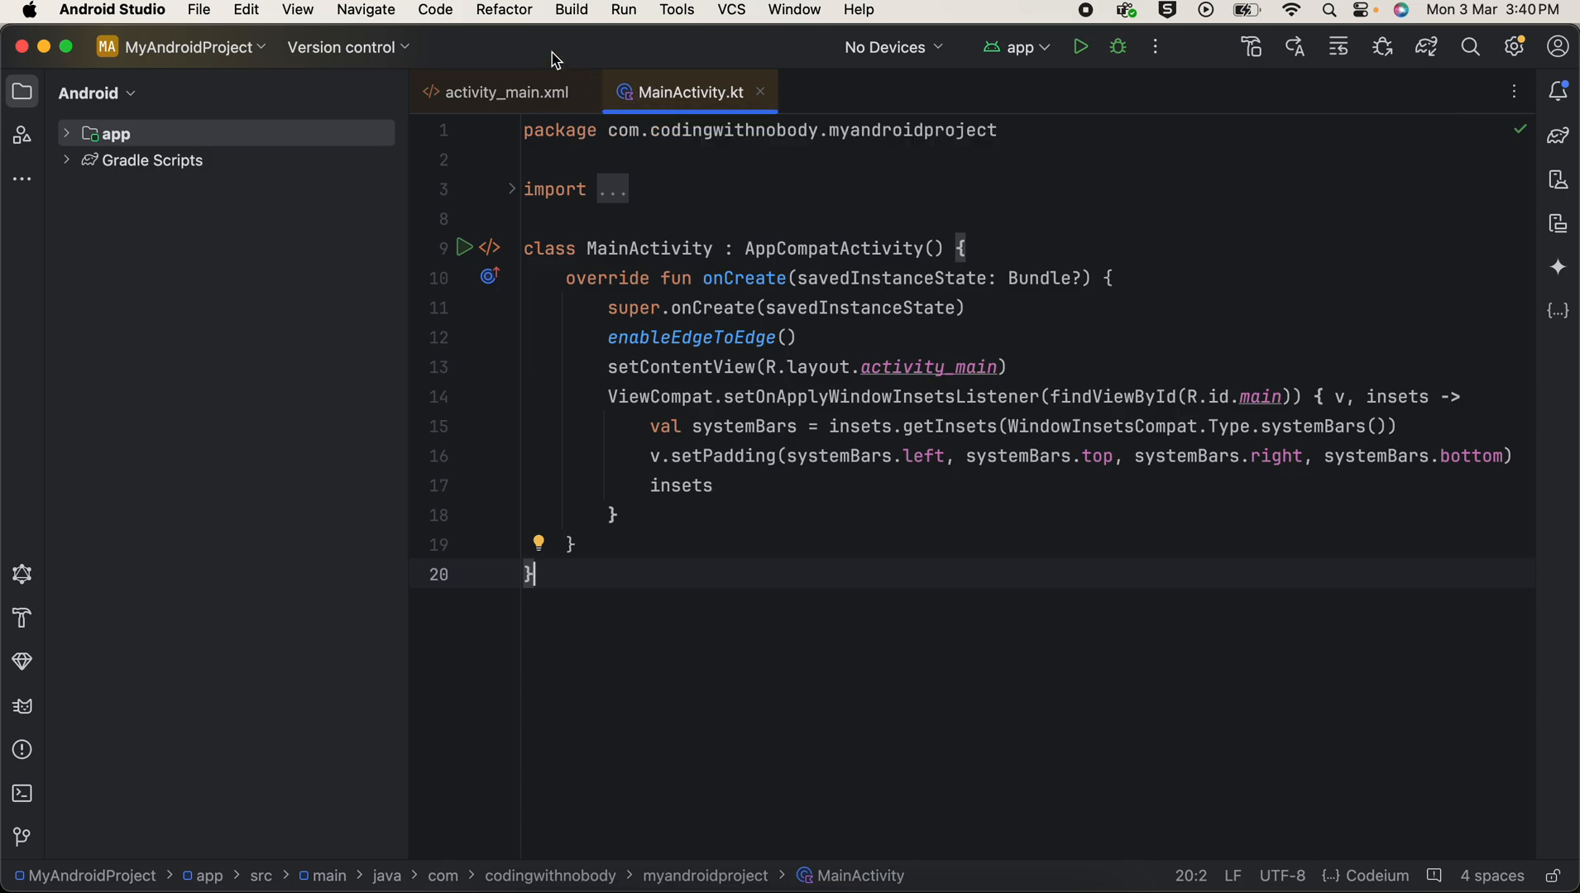
pyautogui.click(570, 9)
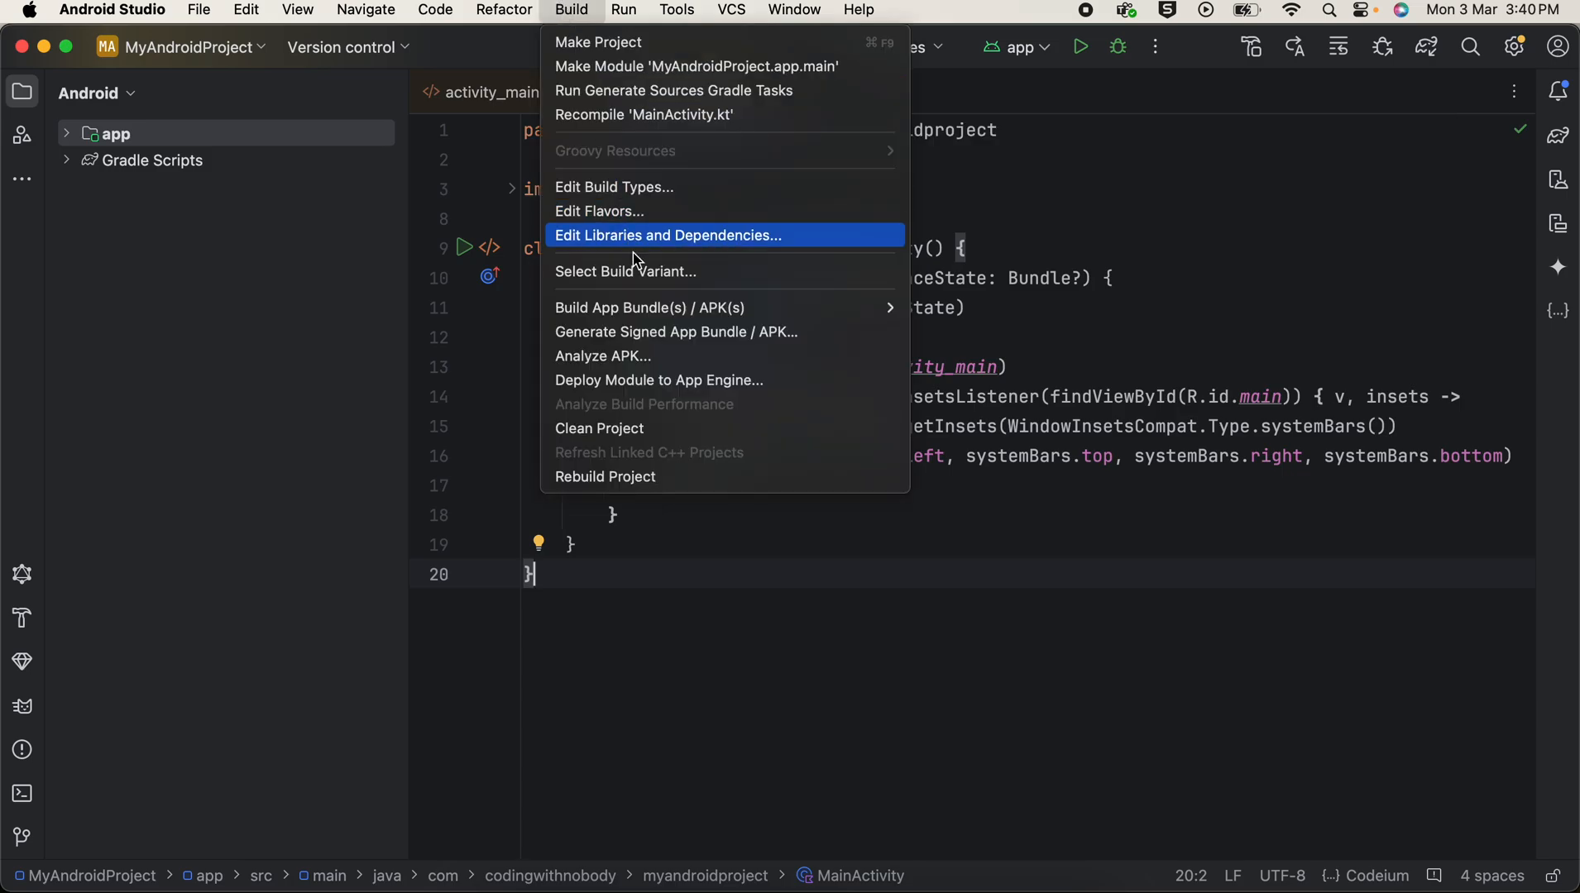
pyautogui.click(705, 339)
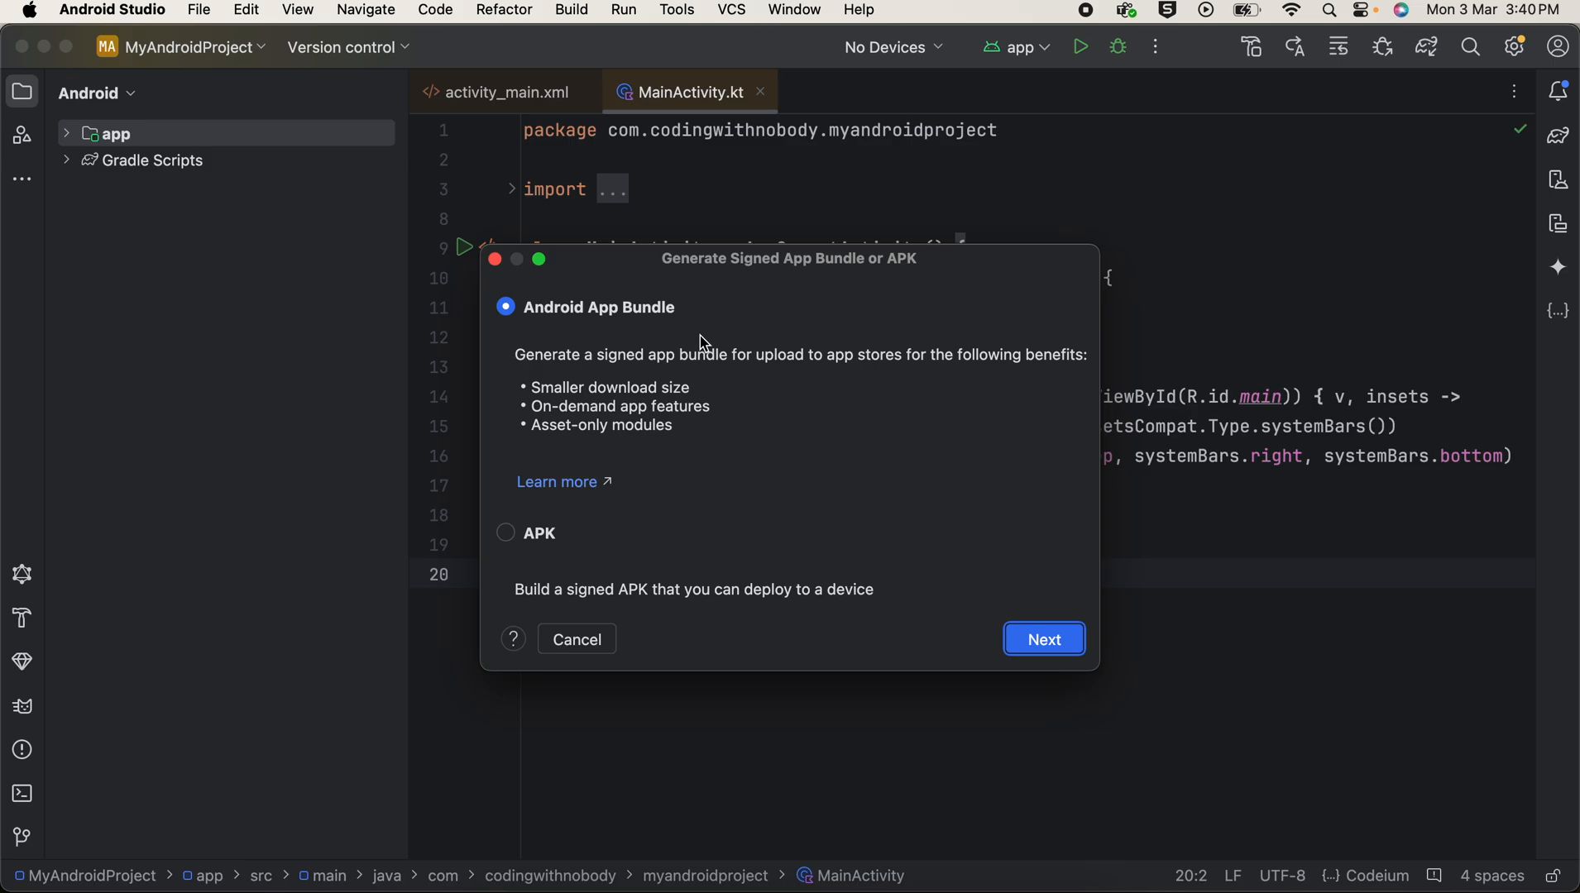
pyautogui.click(506, 533)
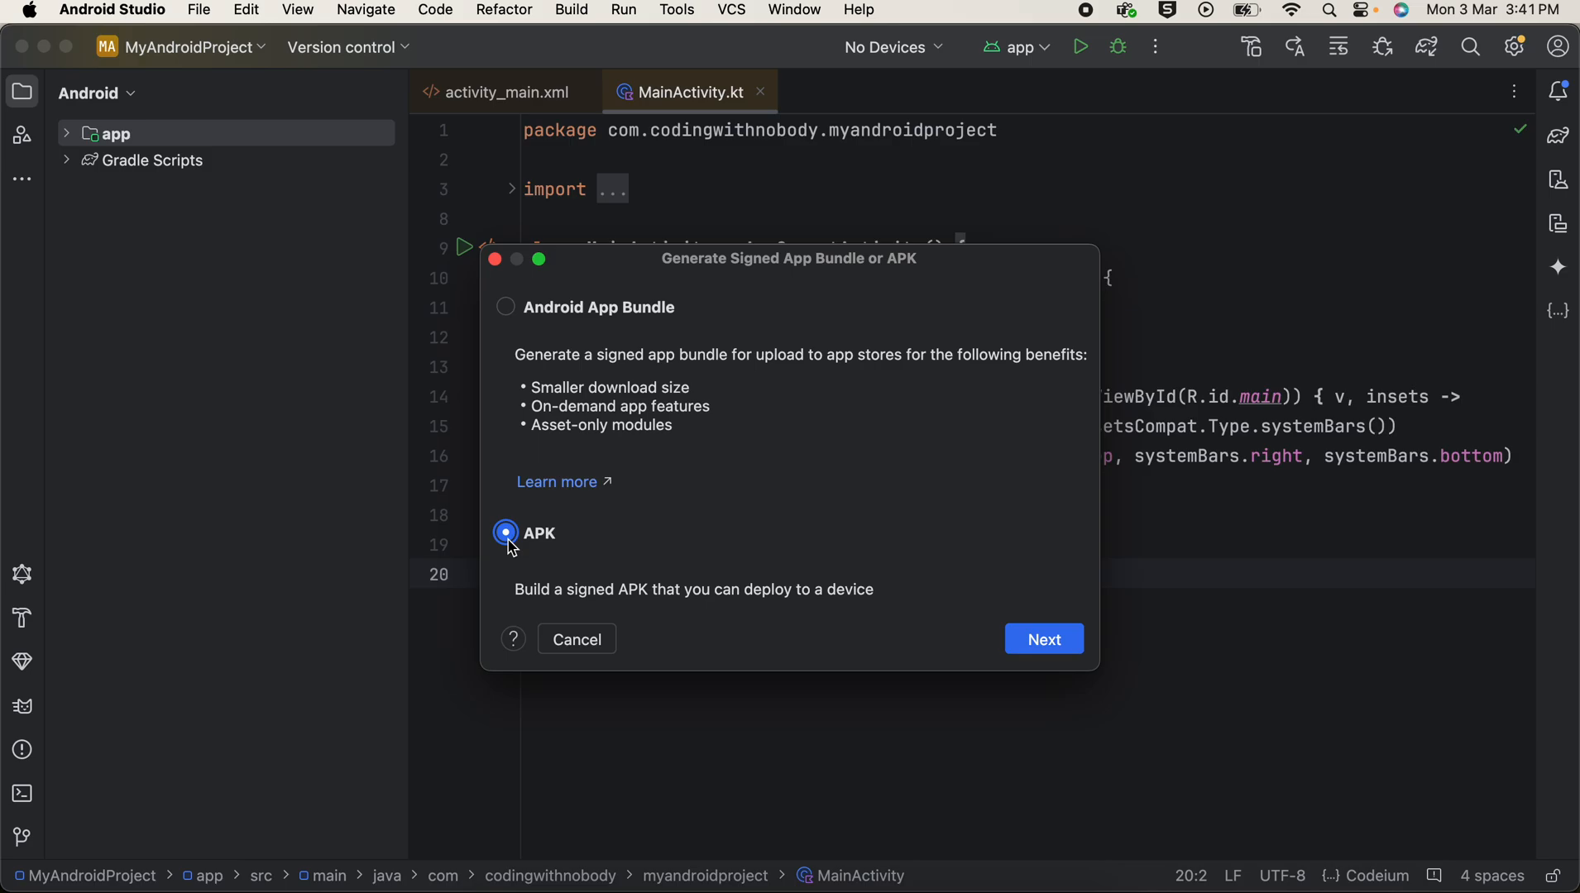
pyautogui.click(511, 314)
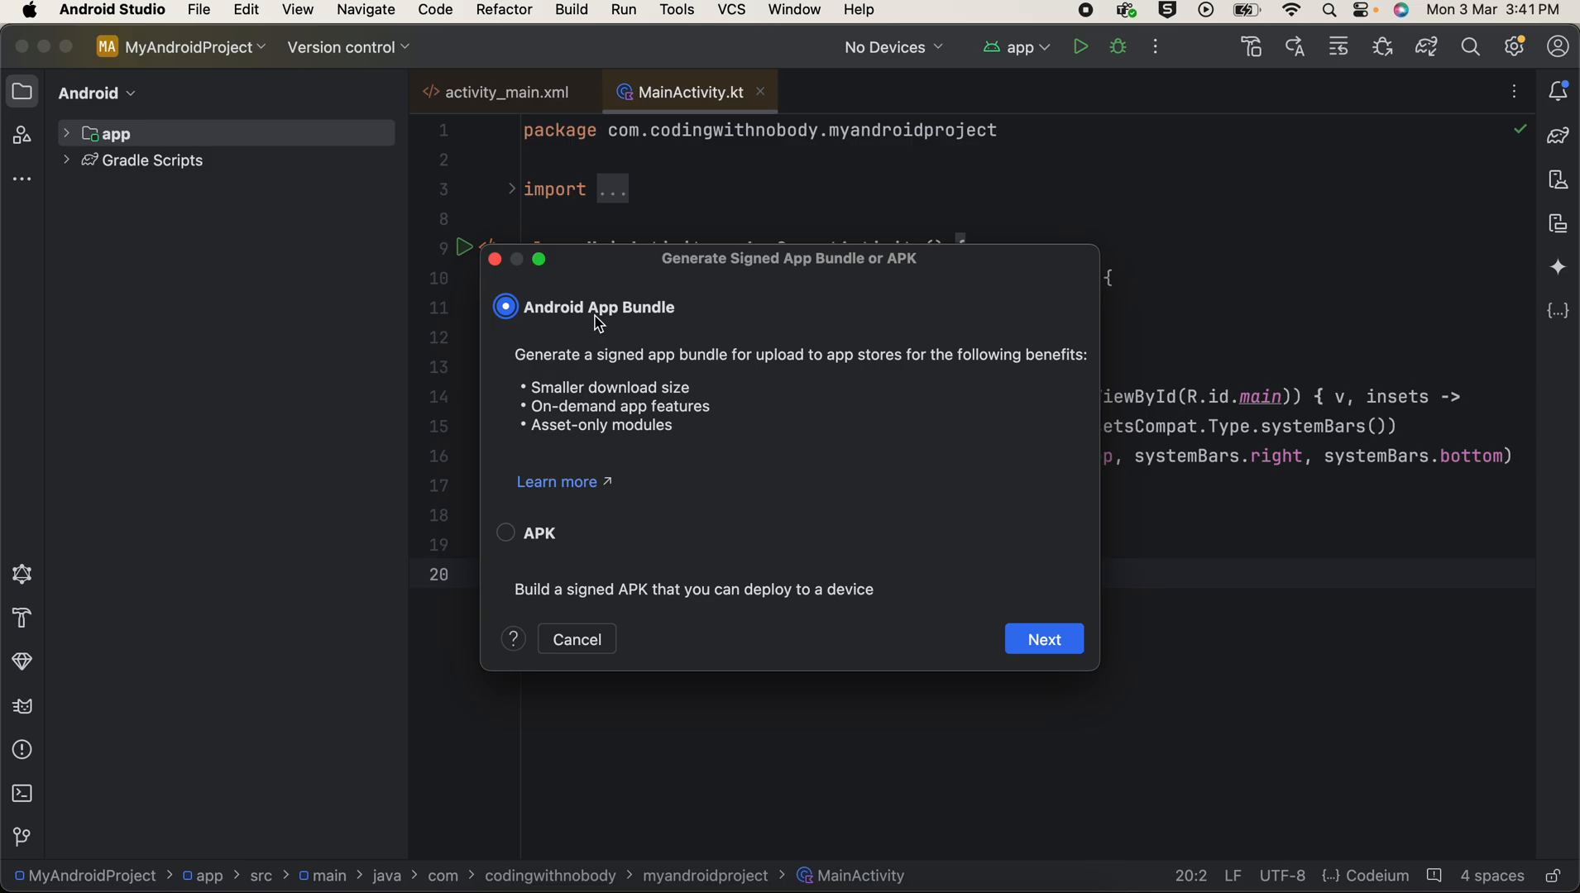
pyautogui.click(507, 535)
pyautogui.click(507, 311)
pyautogui.click(1048, 635)
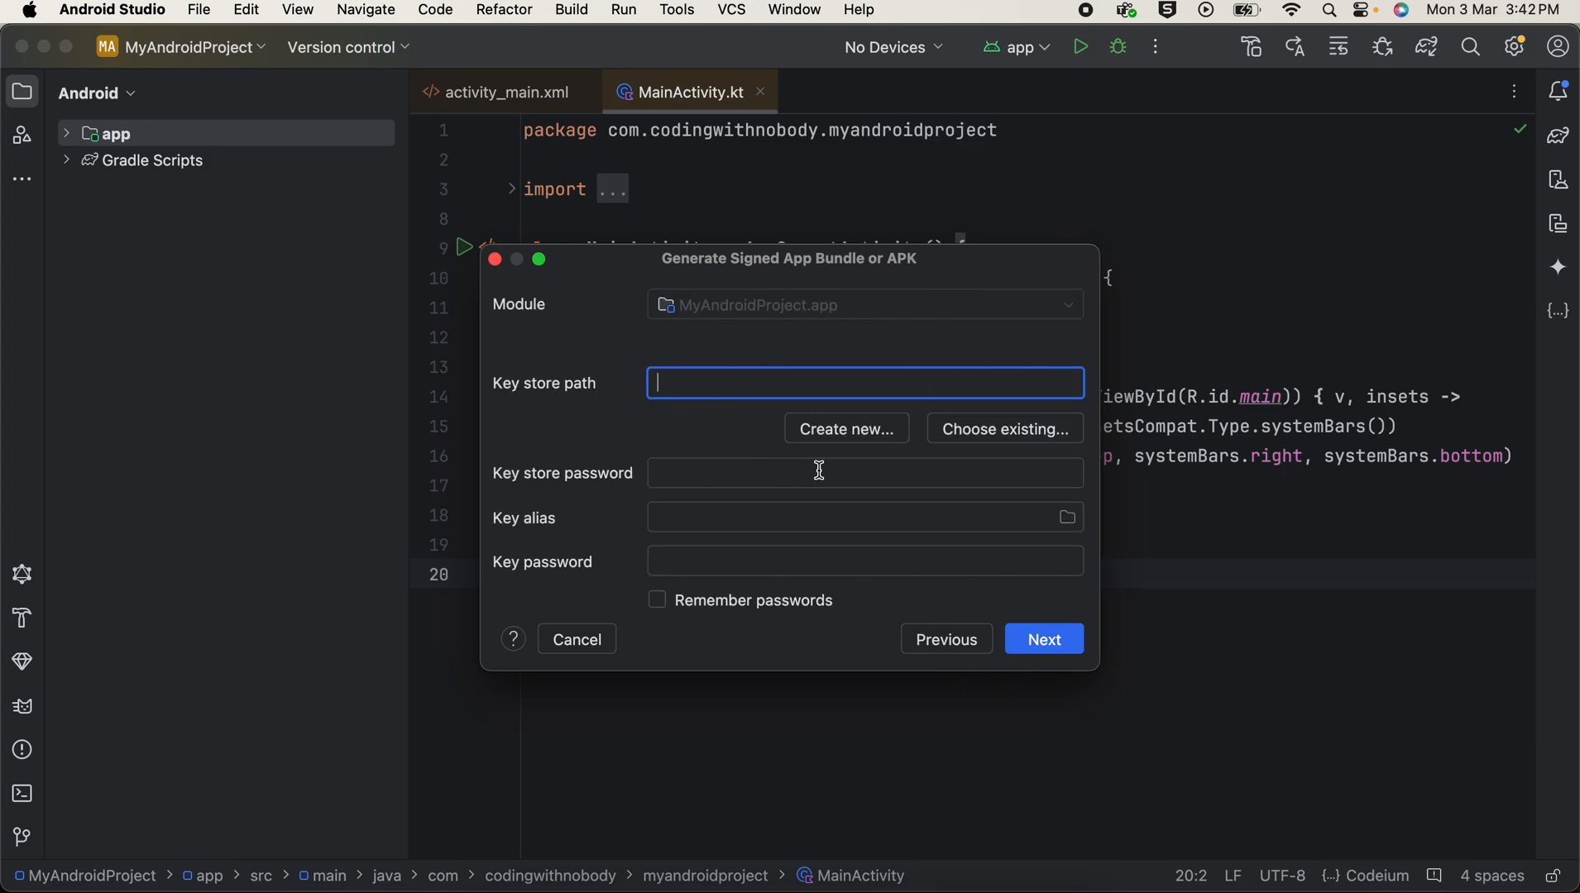
# Step: Begin a new key store and set its path to a file named Untitled in Downloads/mycam/MyAndroidProject
pyautogui.click(829, 435)
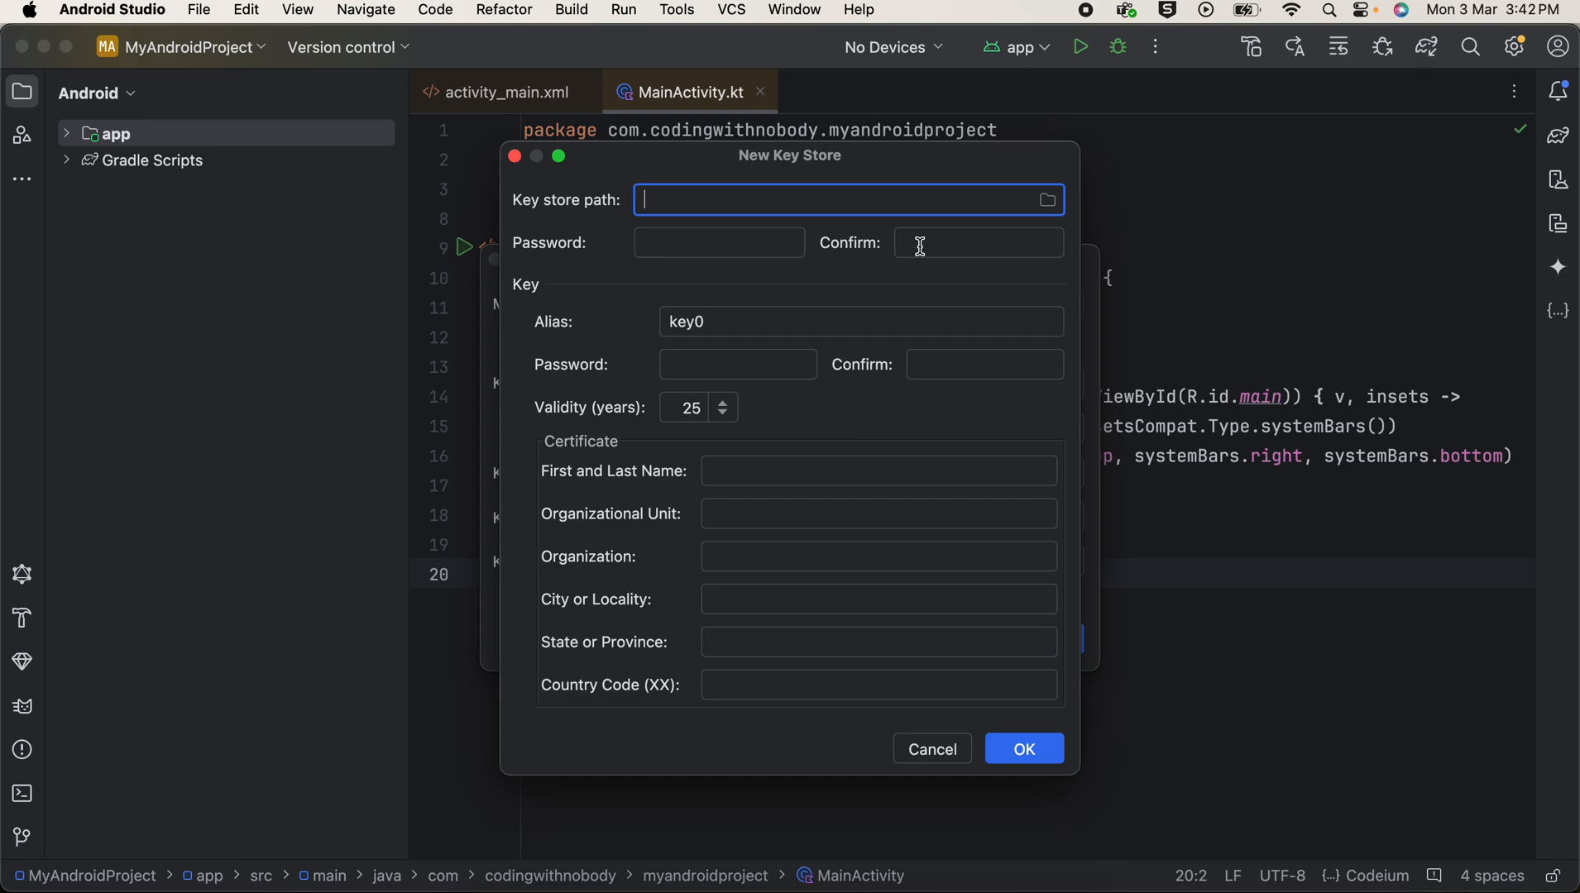
pyautogui.click(1049, 202)
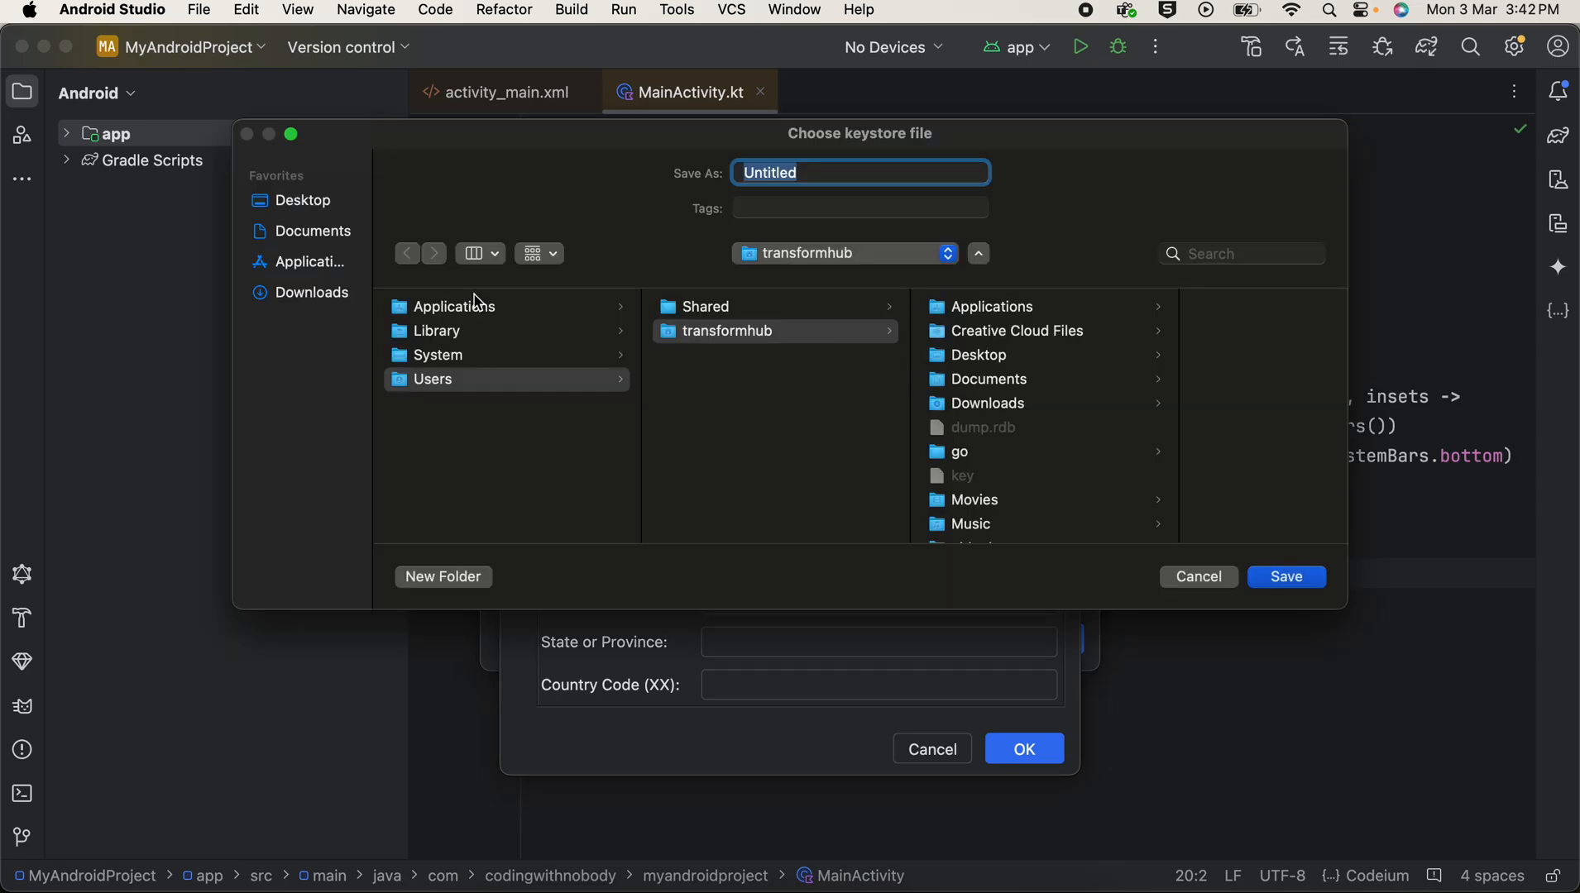
pyautogui.click(297, 293)
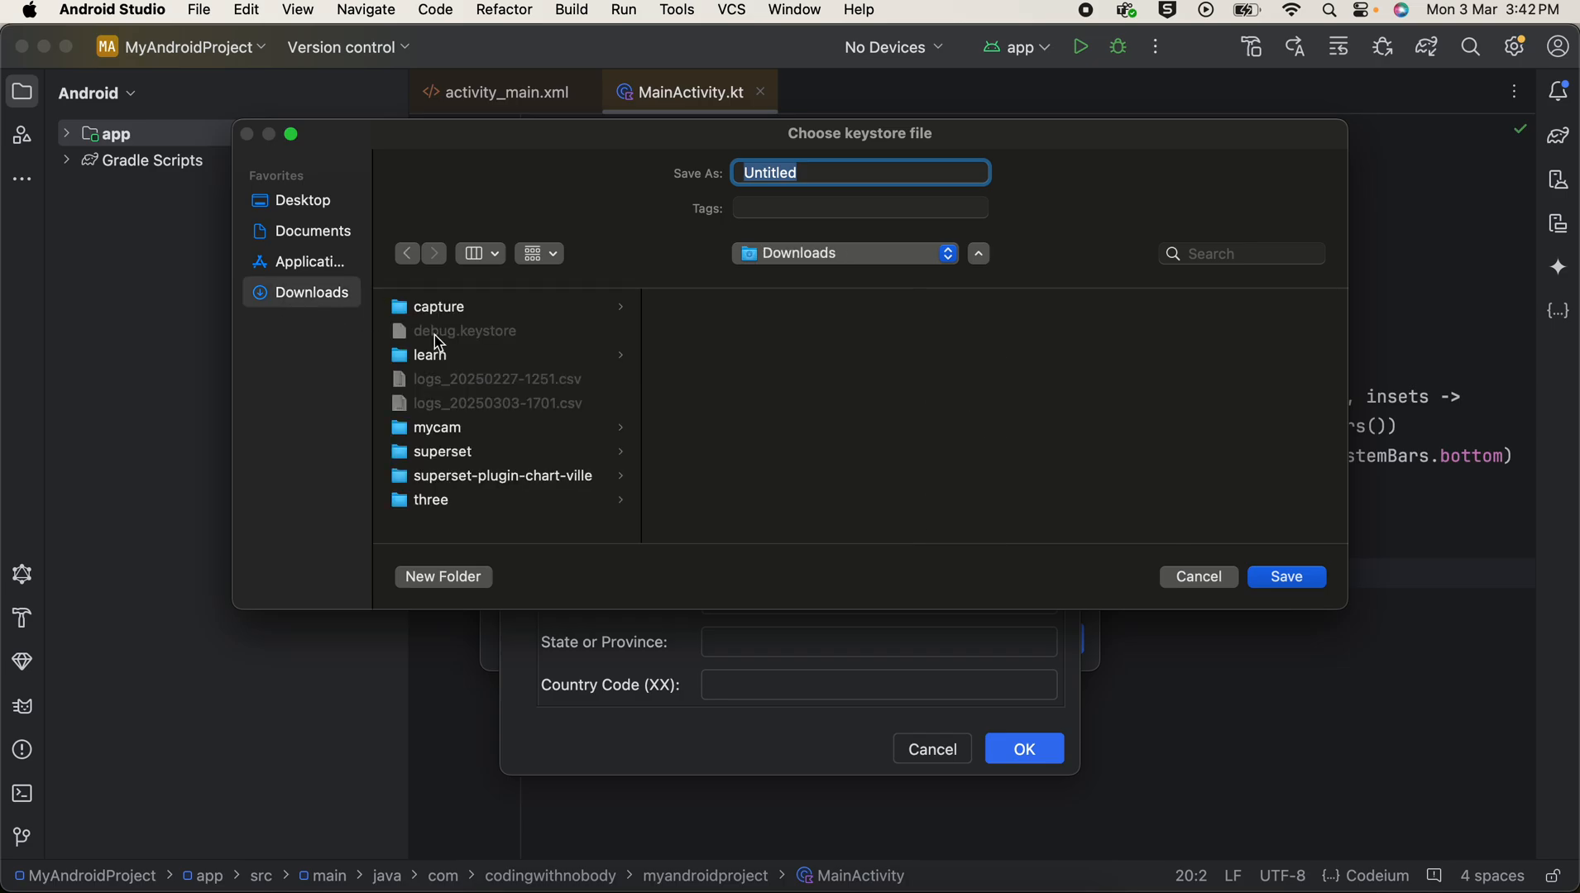
pyautogui.click(448, 435)
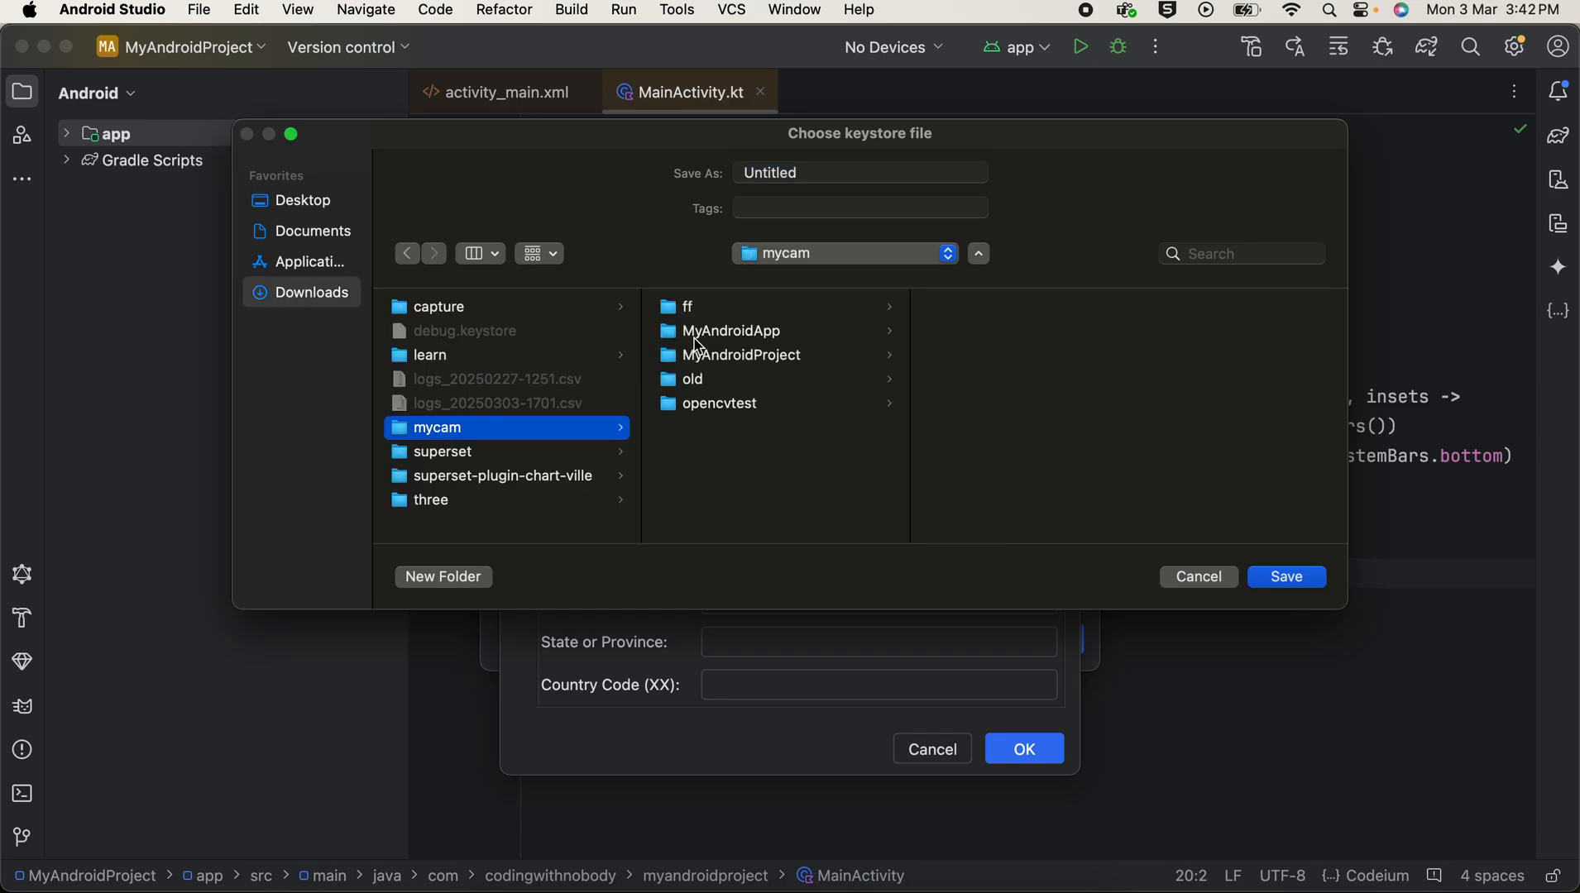
pyautogui.click(750, 364)
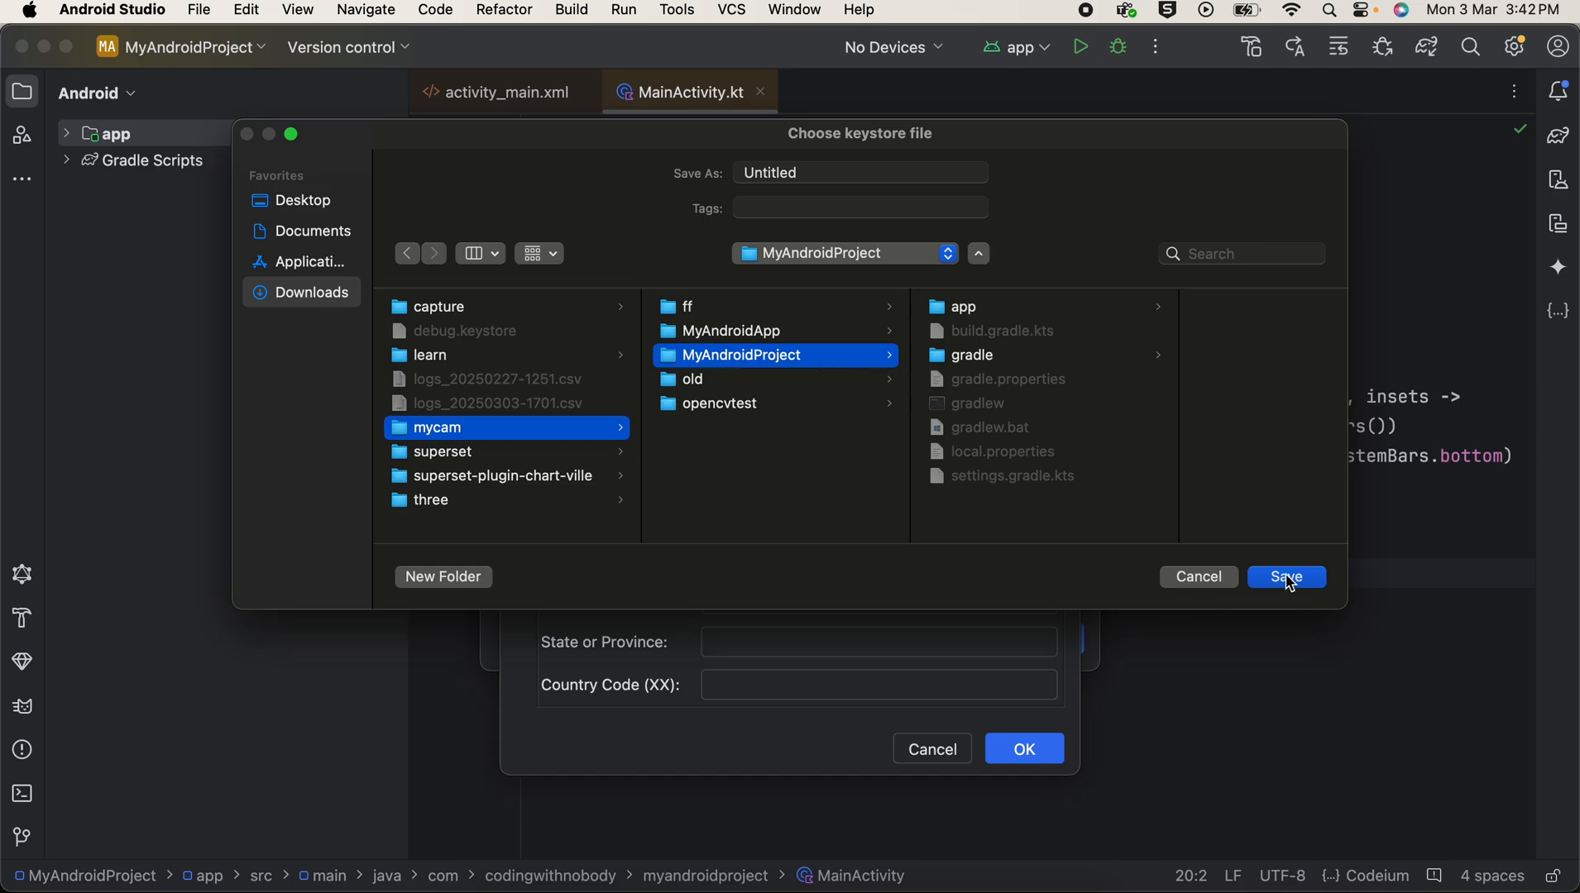
pyautogui.click(762, 171)
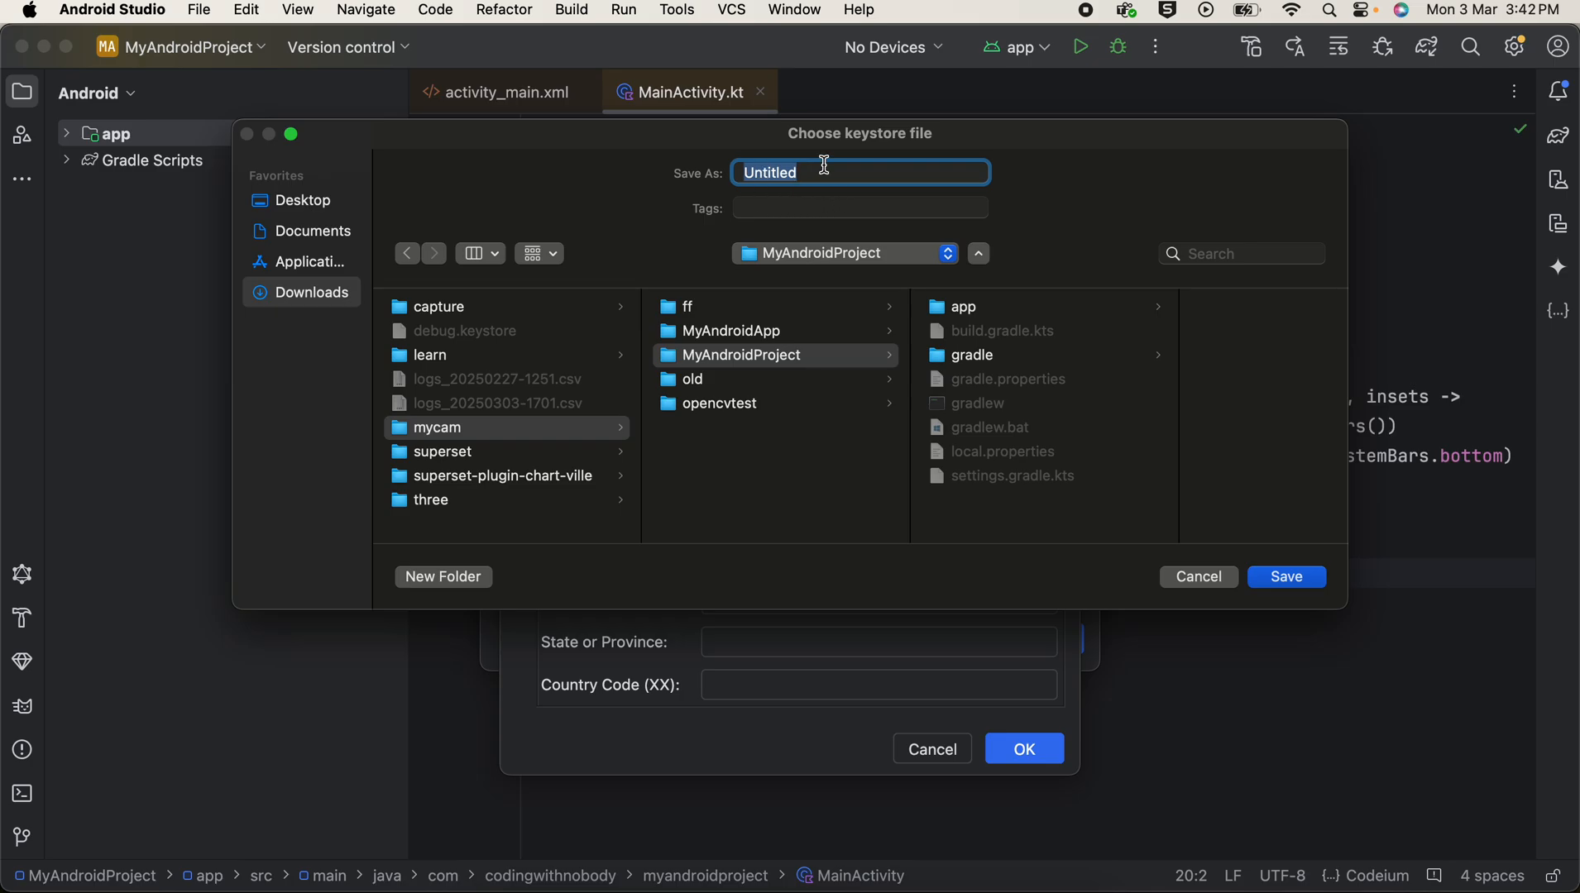
pyautogui.click(1287, 578)
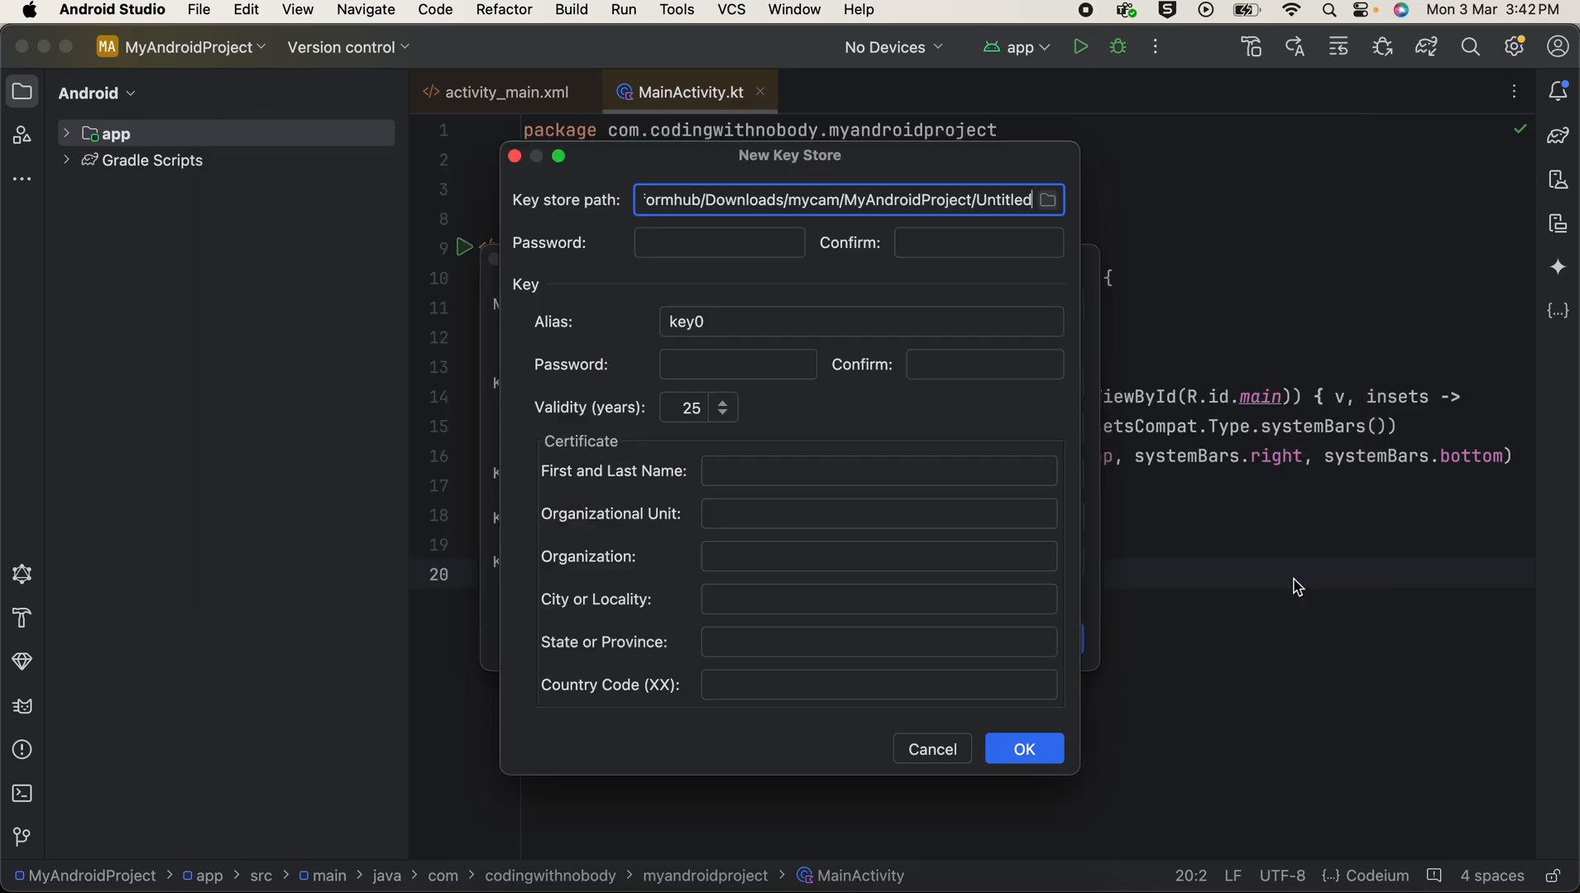
# Step: Enter and confirm the key store password for the new key store
pyautogui.click(686, 239)
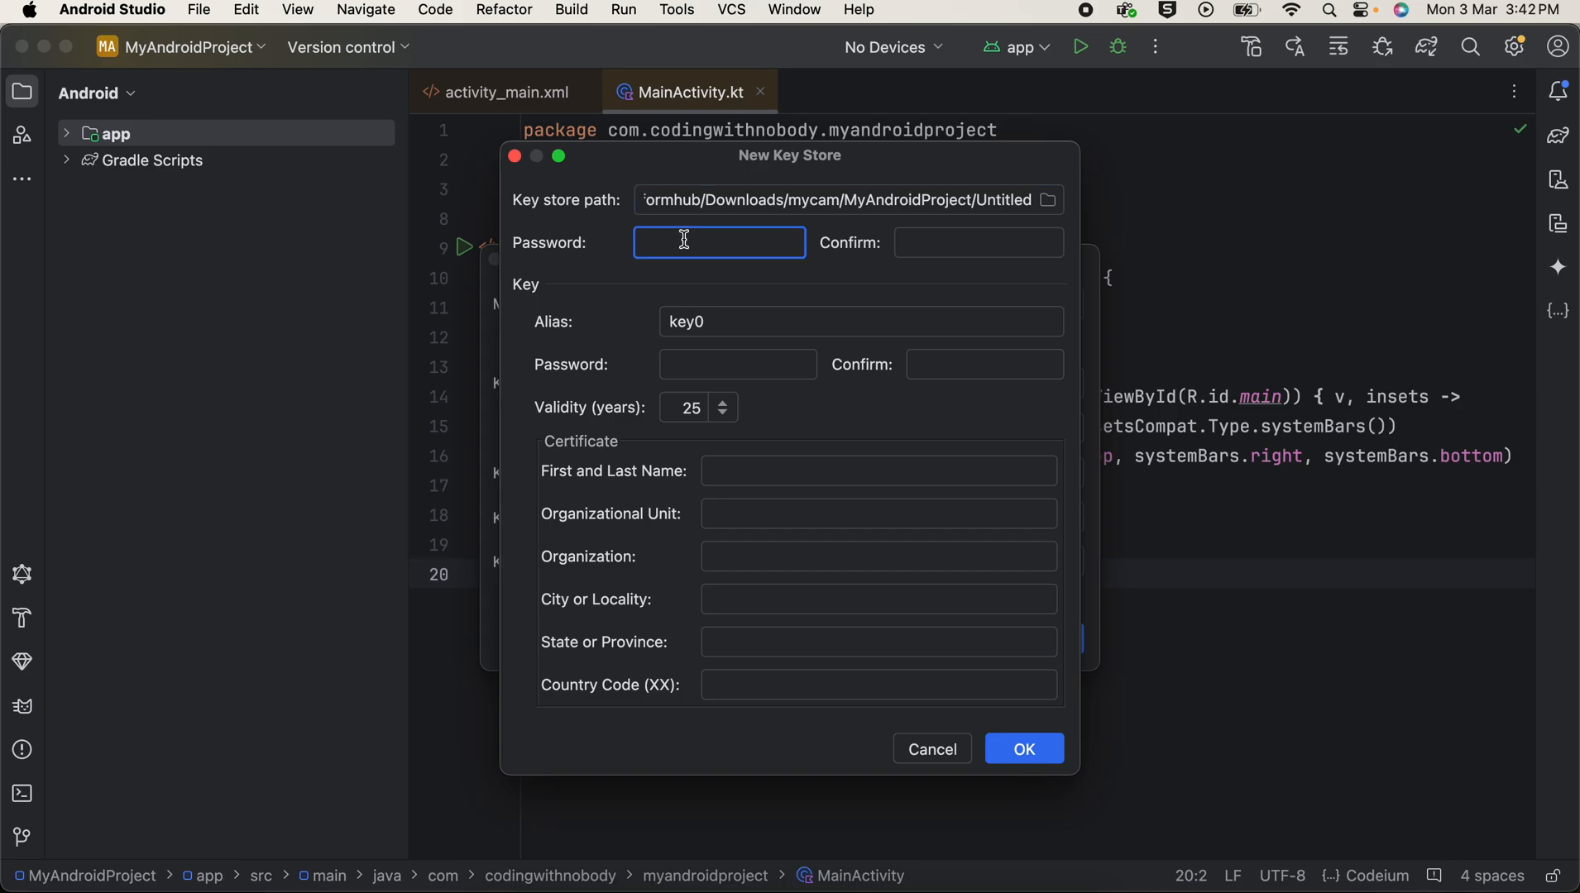
pyautogui.write('•••••••••••')
pyautogui.click(917, 234)
pyautogui.write('•')
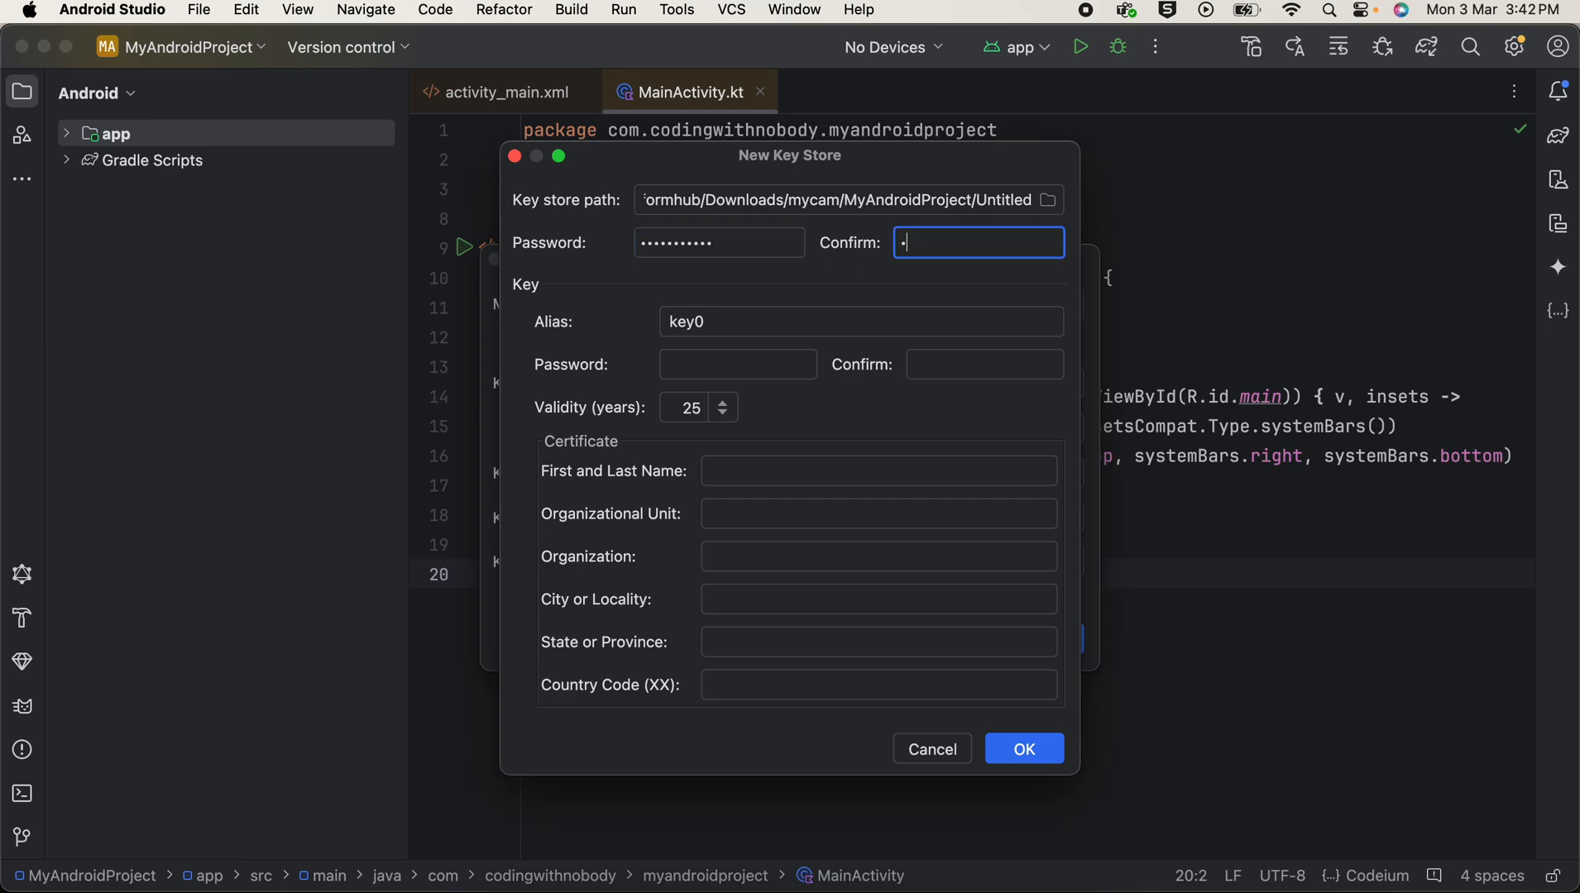
pyautogui.write('•••••••••')
# Step: Enter and confirm the key password for the alias key0
pyautogui.doubleClick(689, 322)
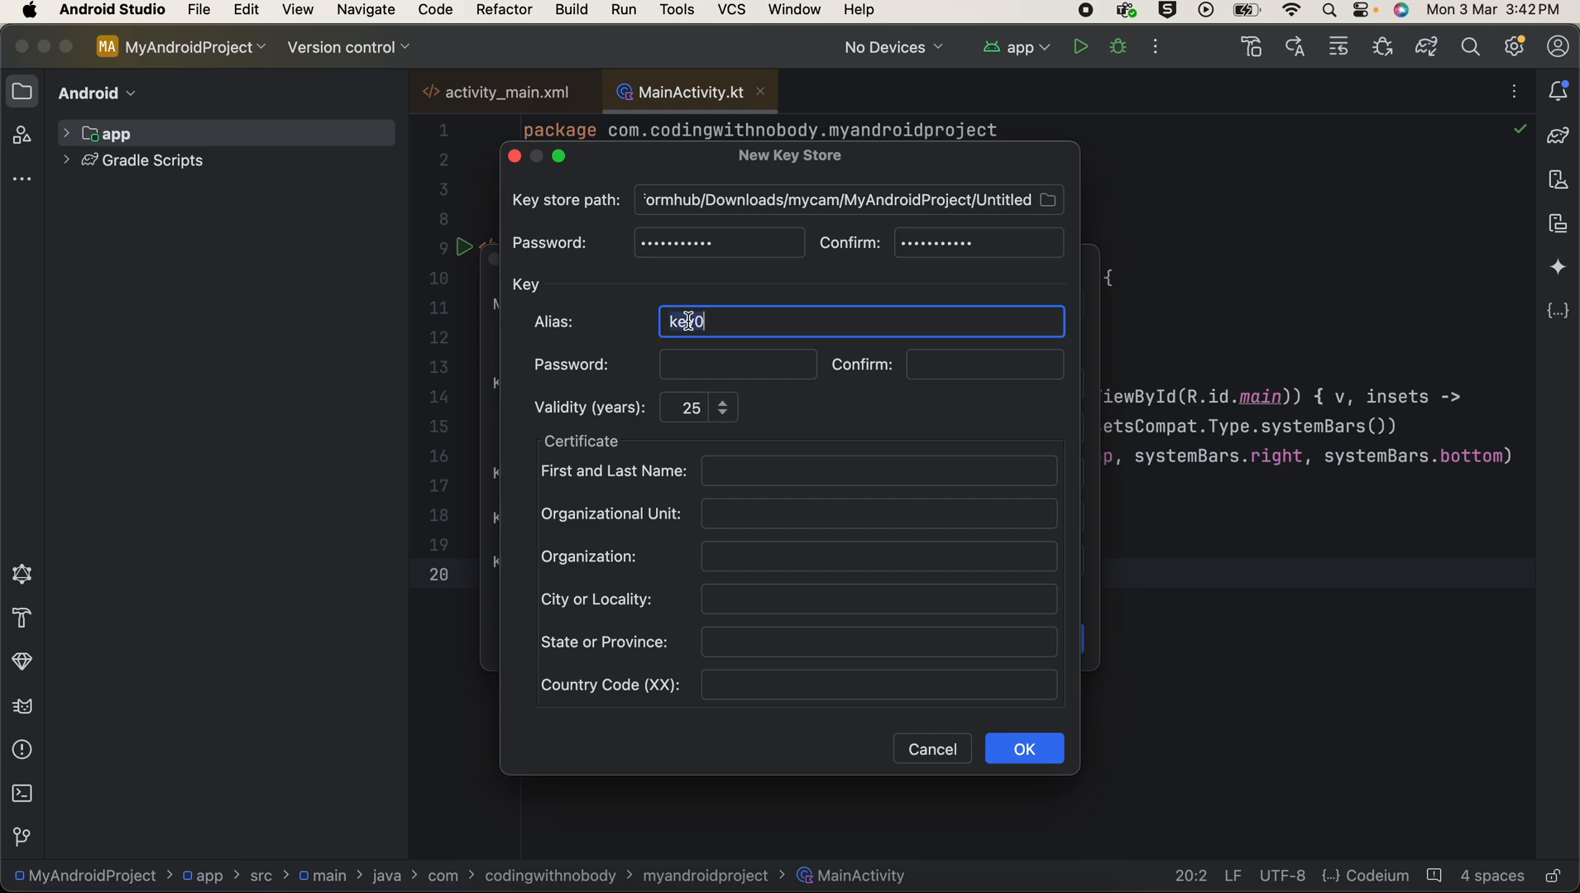
pyautogui.click(704, 367)
pyautogui.write('••')
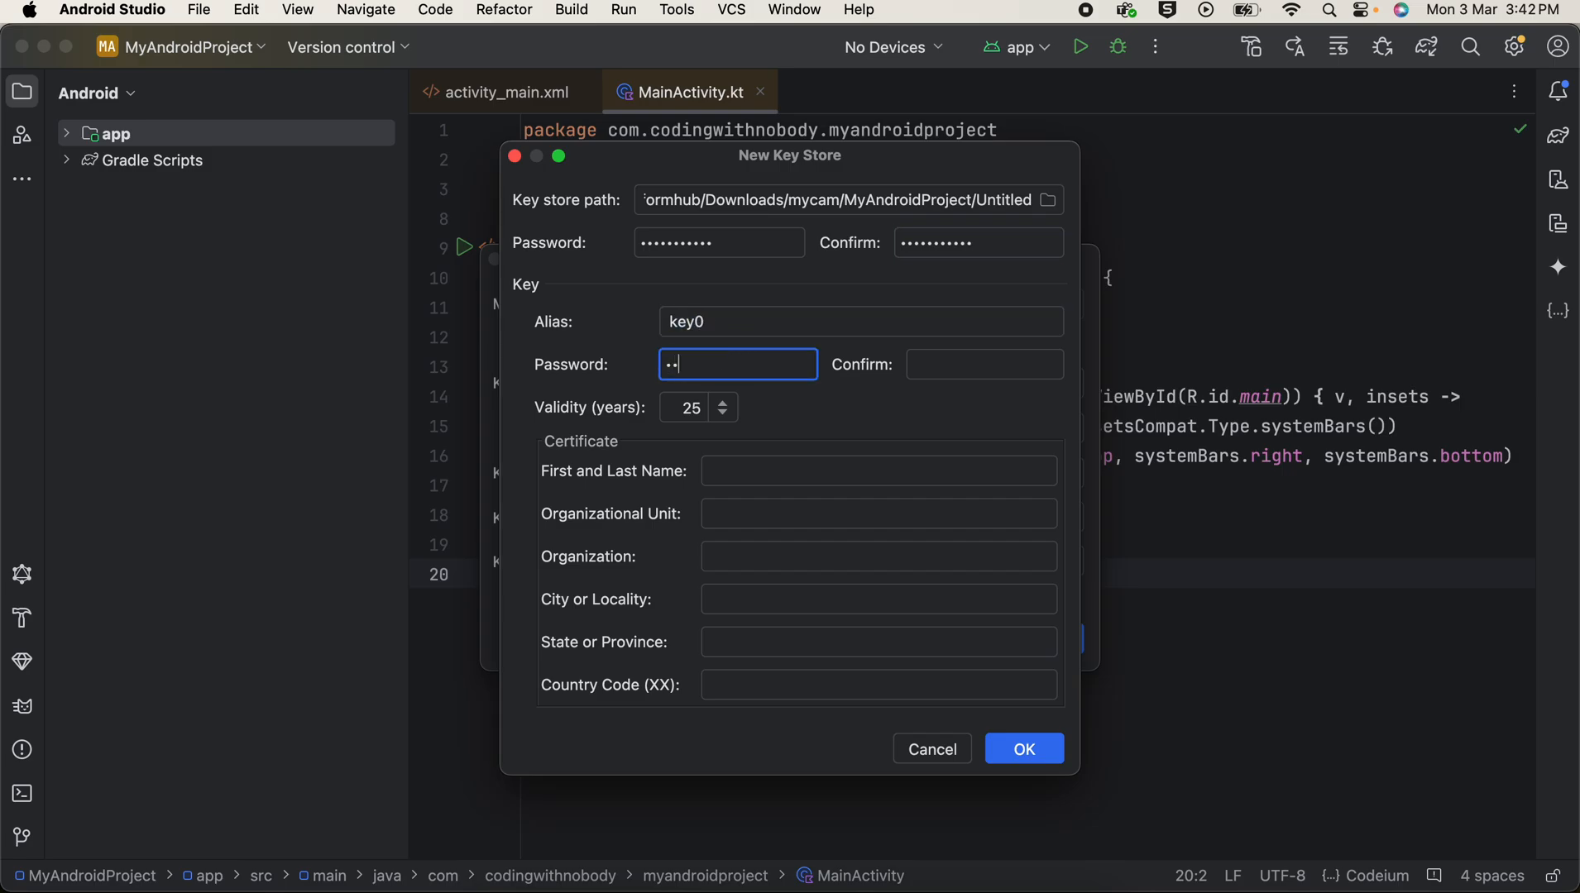
pyautogui.write('•••••••••')
pyautogui.click(940, 371)
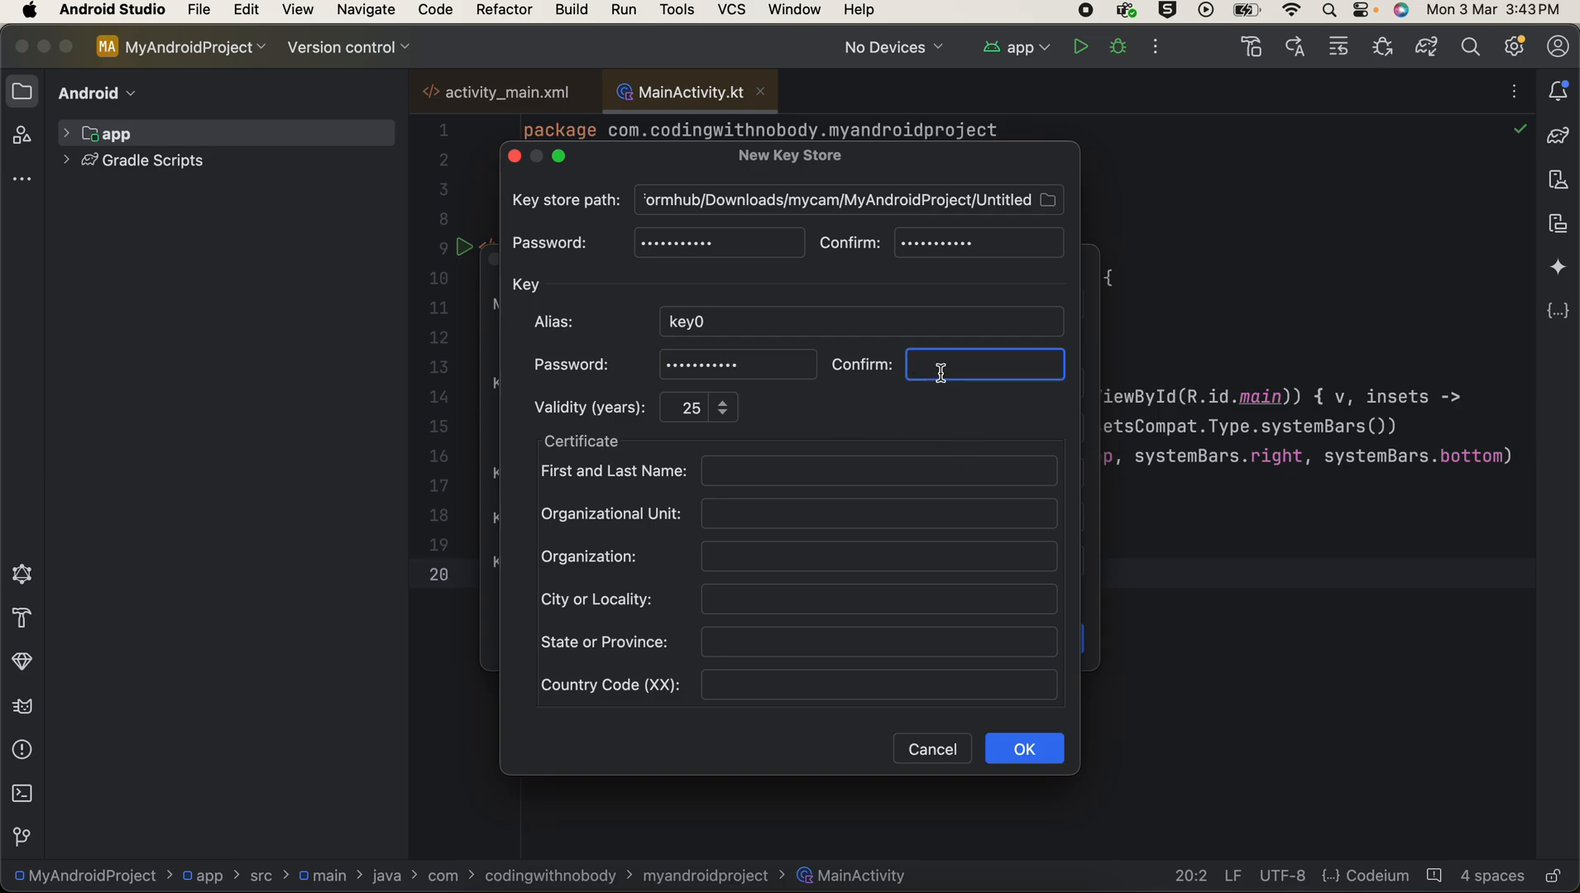
pyautogui.write('•••••••••••')
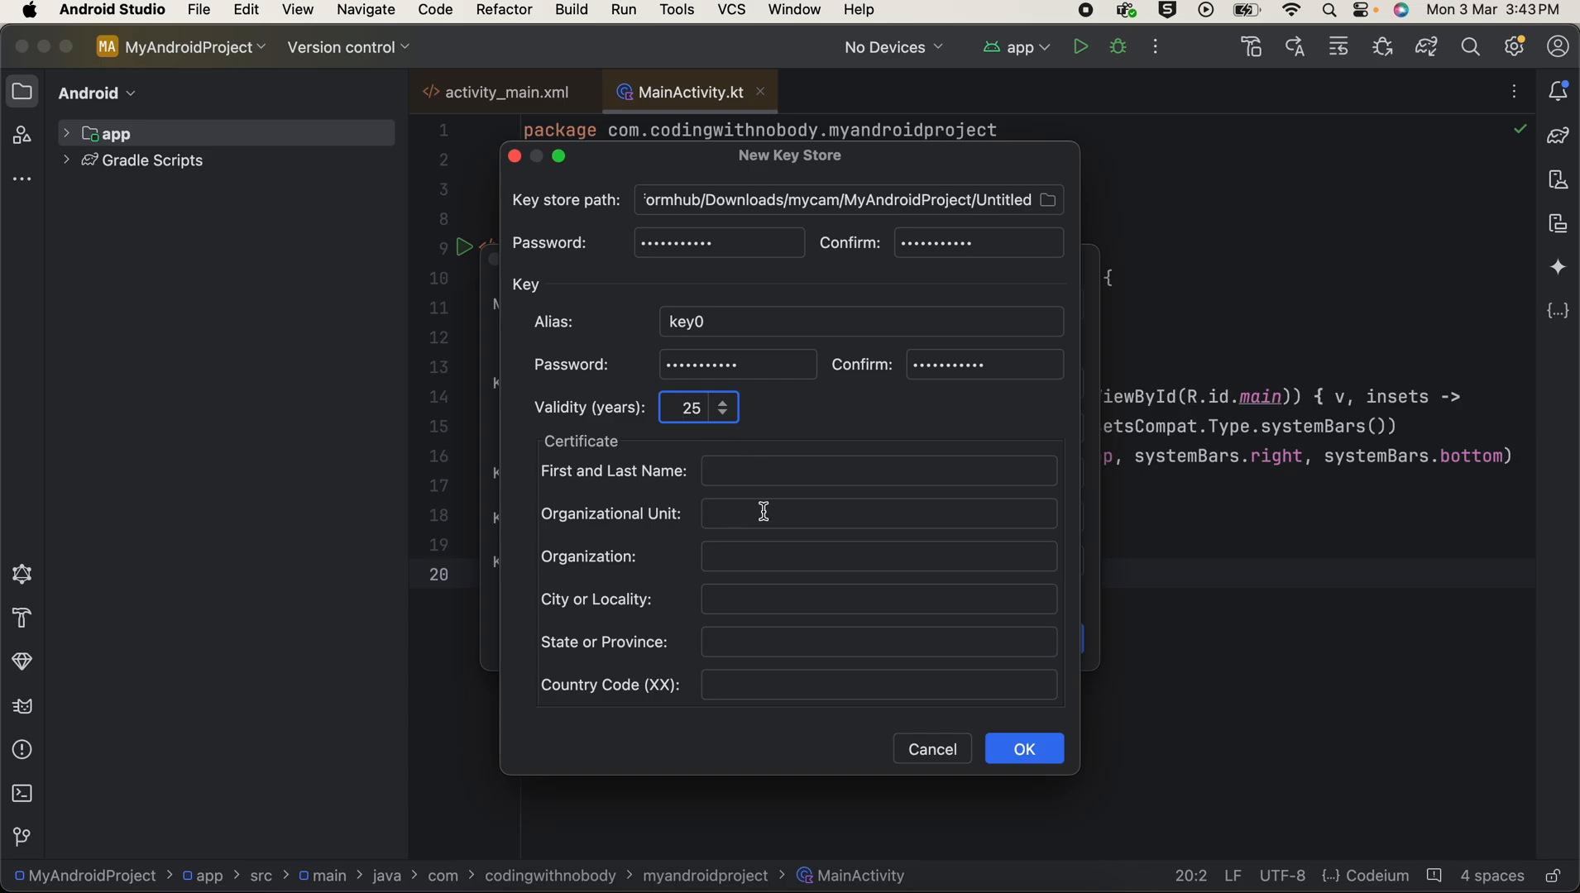
# Step: Fill in the certificate's first and last name and create the key store
pyautogui.click(741, 472)
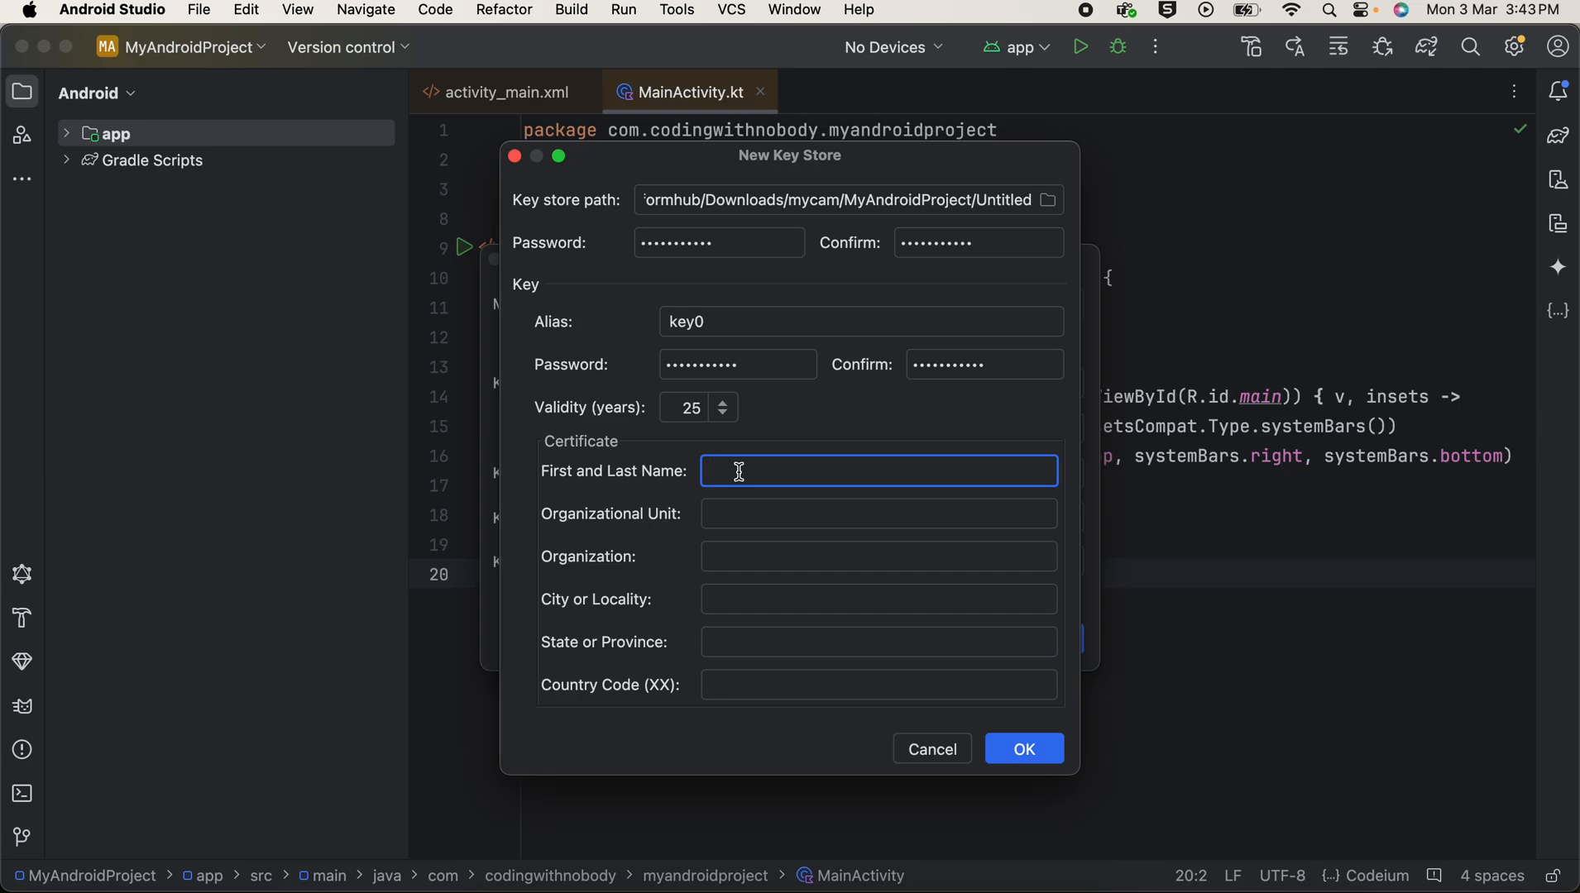
pyautogui.write('P')
pyautogui.press('BackSpace')
pyautogui.write('Nobody')
pyautogui.click(1038, 751)
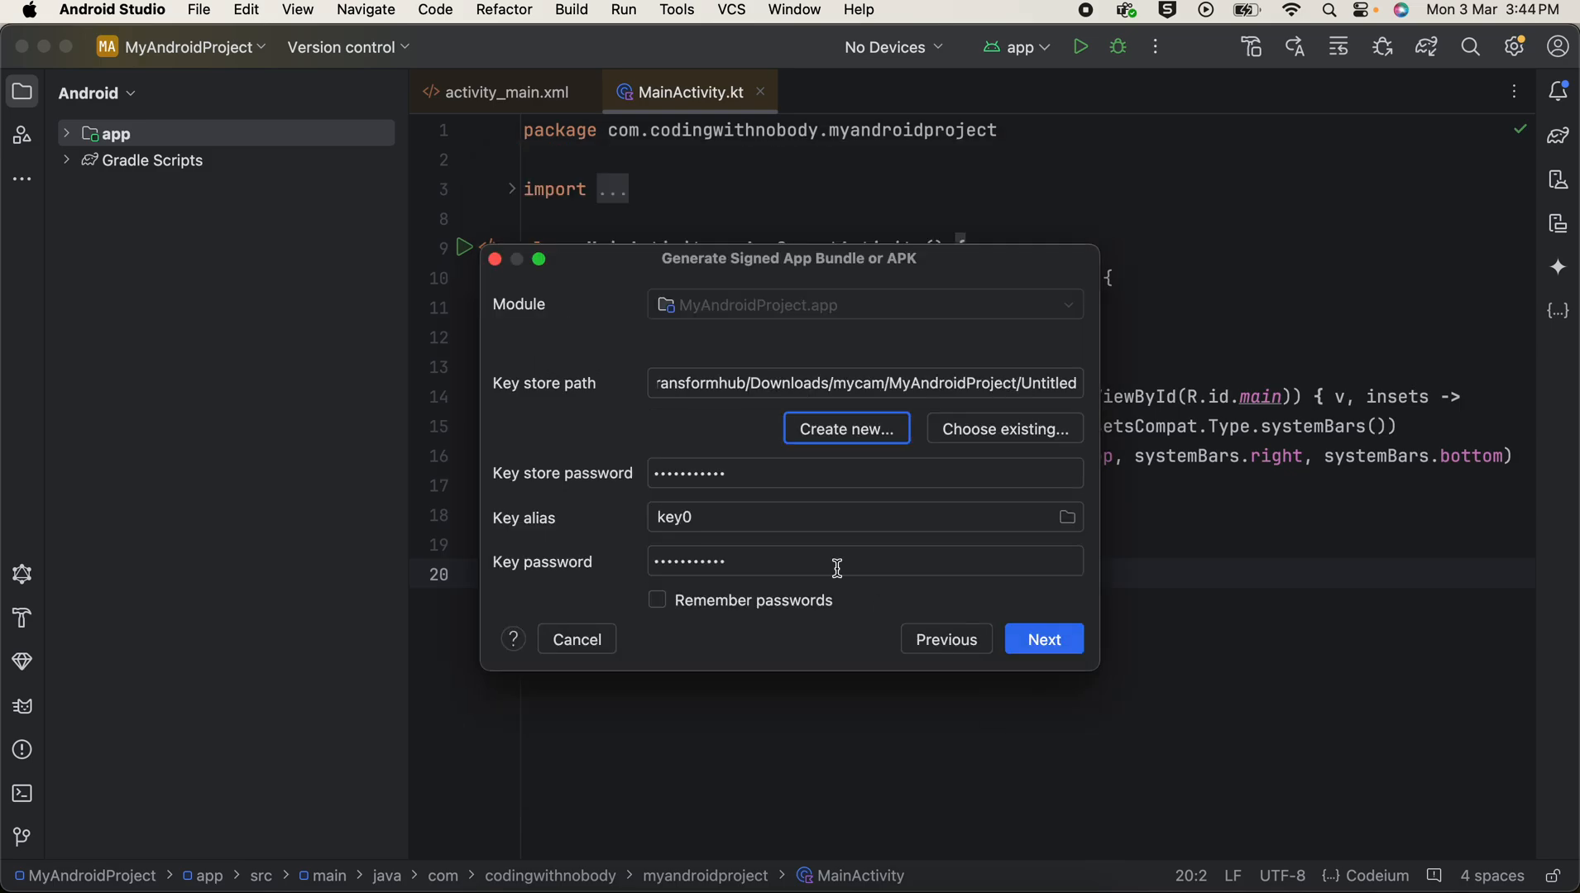
# Step: Have the signing passwords remembered and create the signed app bundle with the release build variant
pyautogui.click(659, 601)
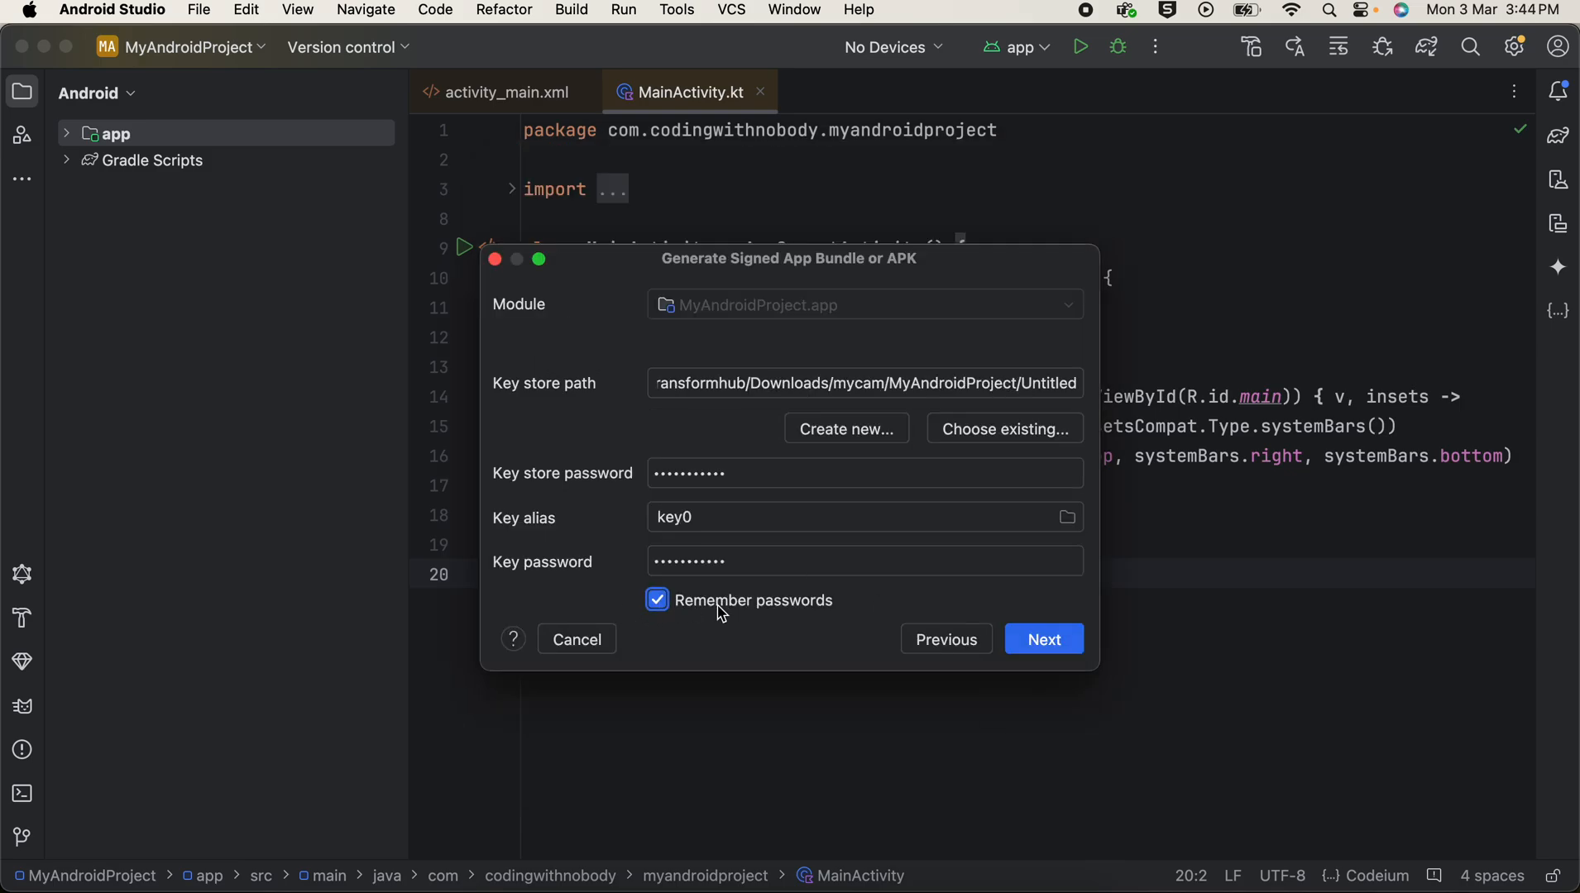
pyautogui.click(1044, 640)
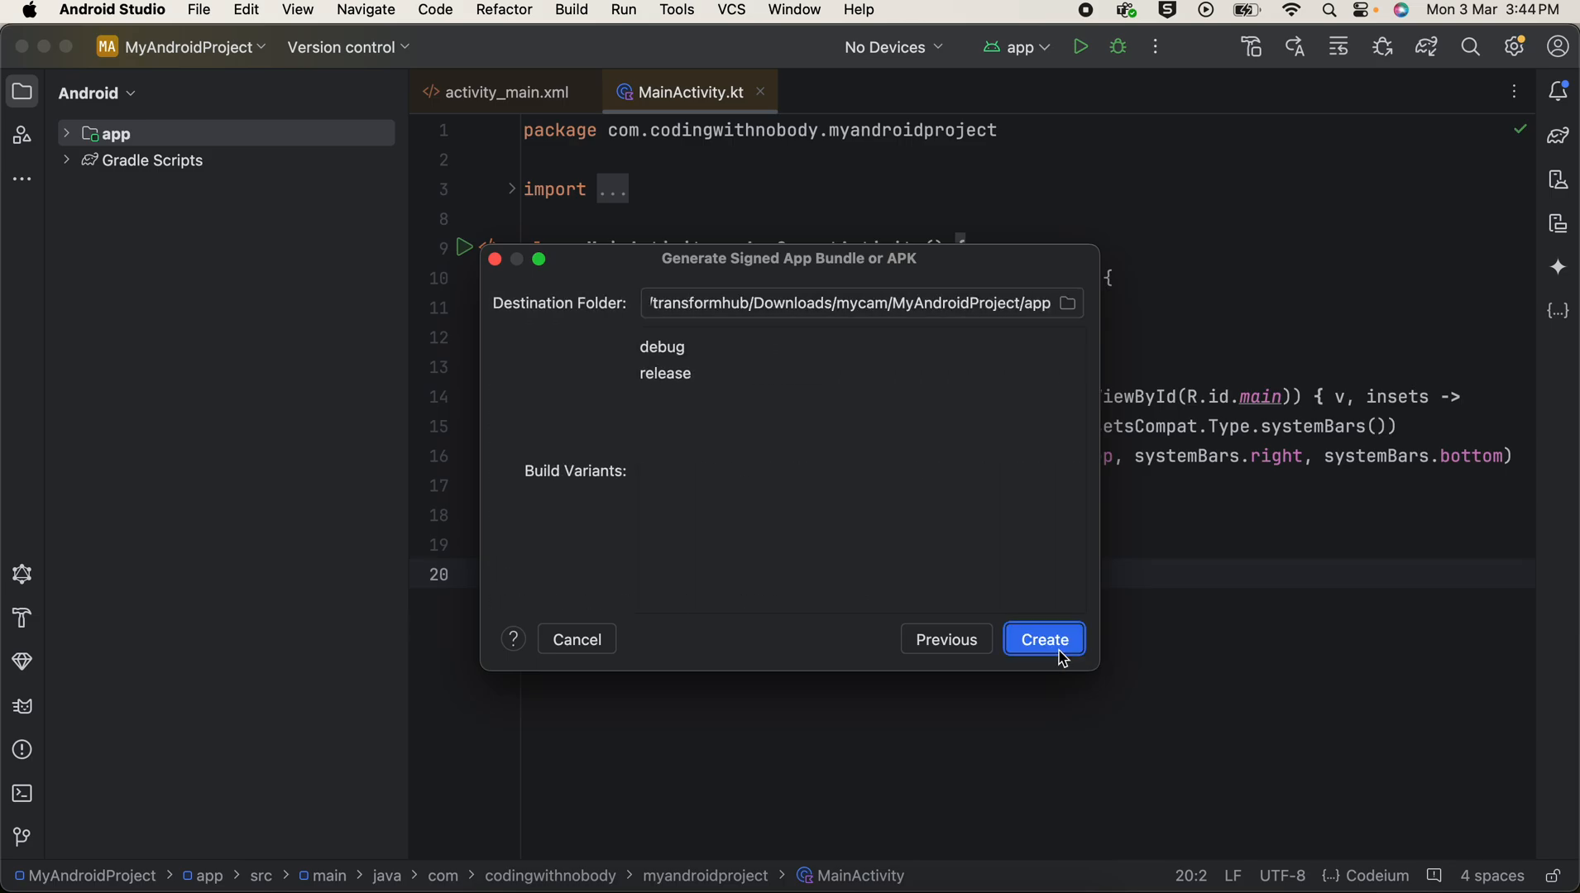
pyautogui.click(666, 377)
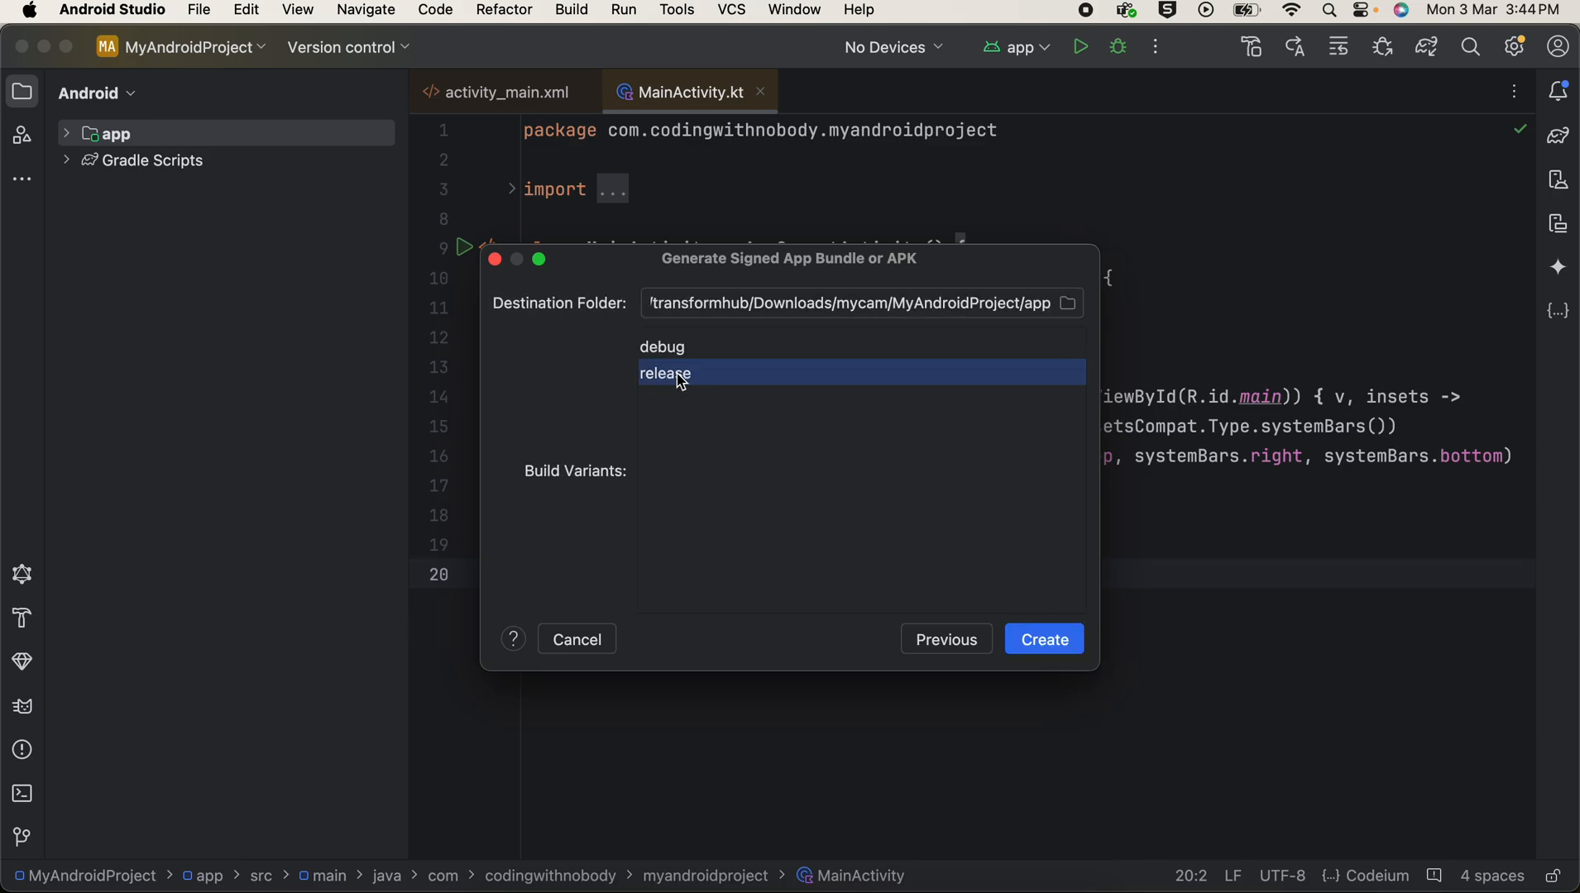
pyautogui.click(1055, 650)
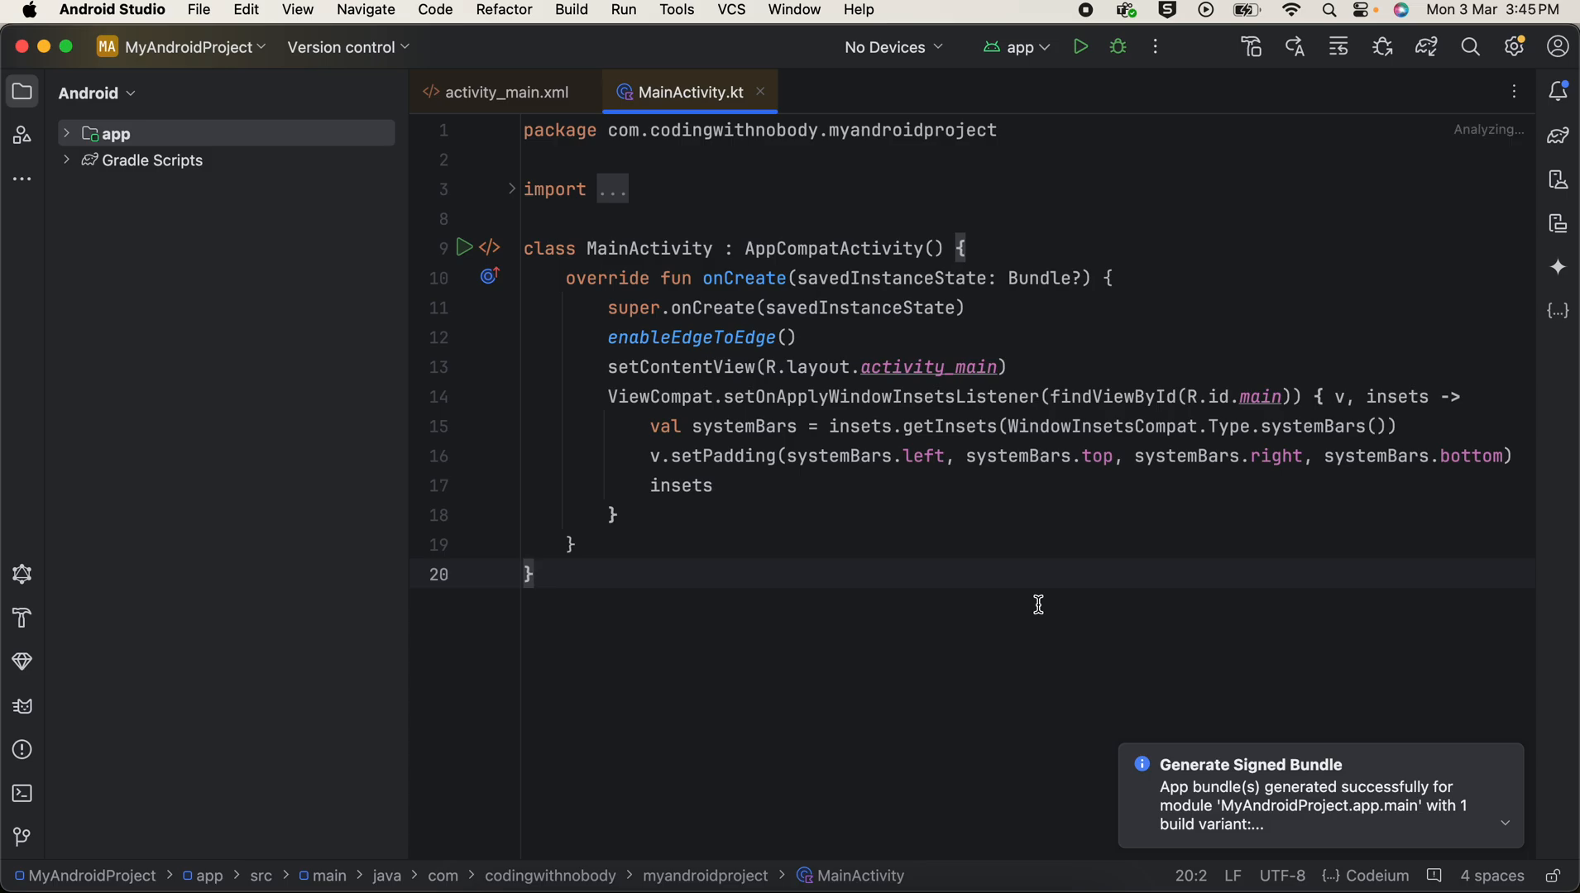
# Step: Locate the generated release app bundle in Finder from the build notification, and return to Android Studio
pyautogui.click(1505, 823)
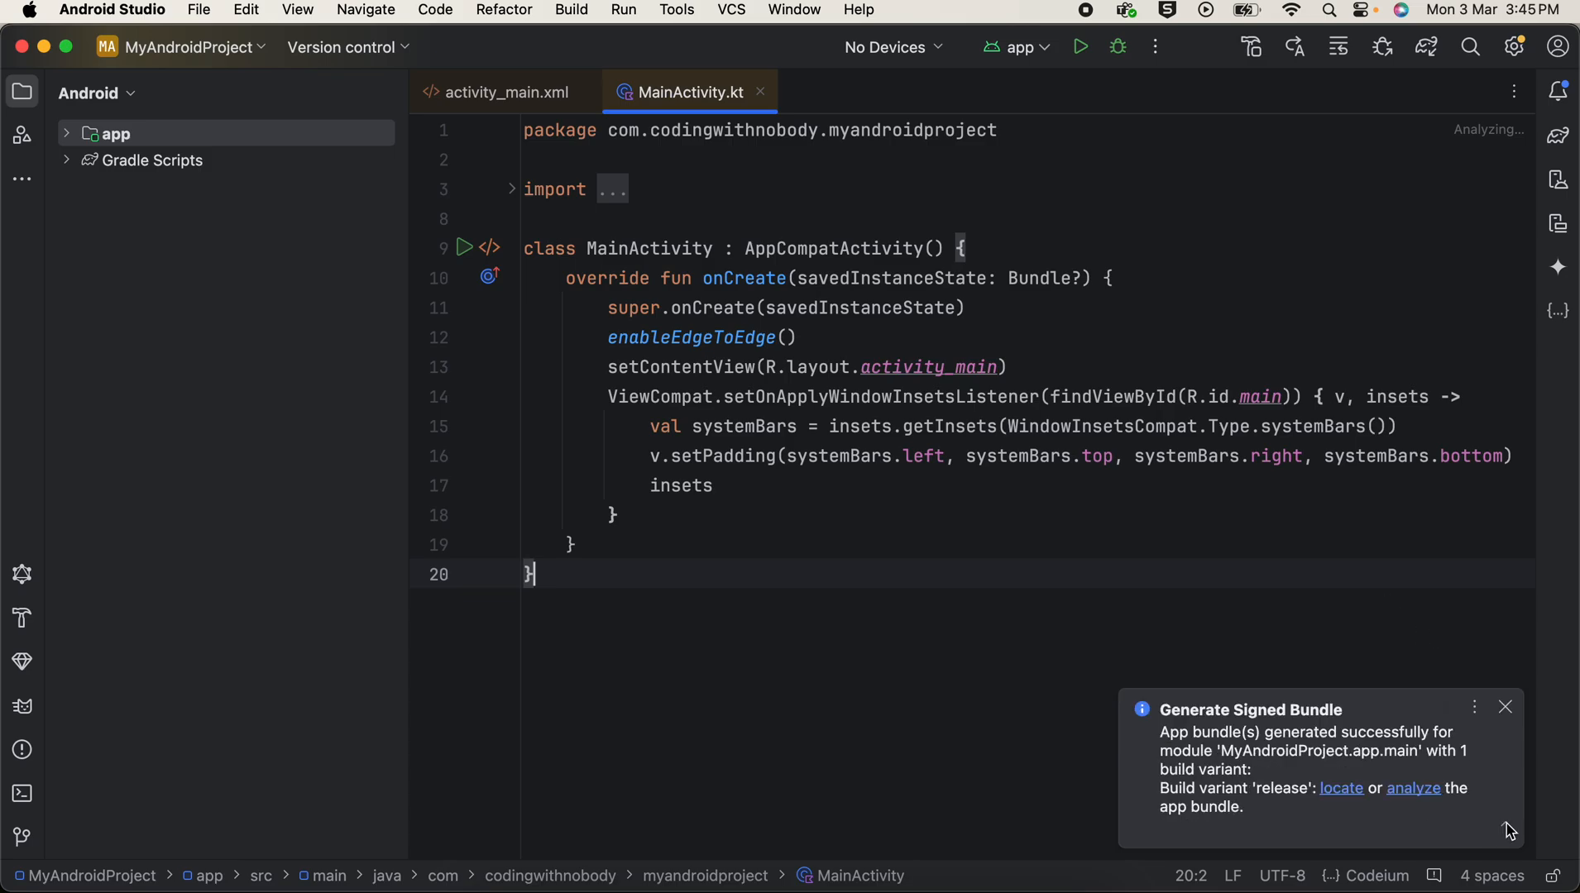
pyautogui.click(1340, 790)
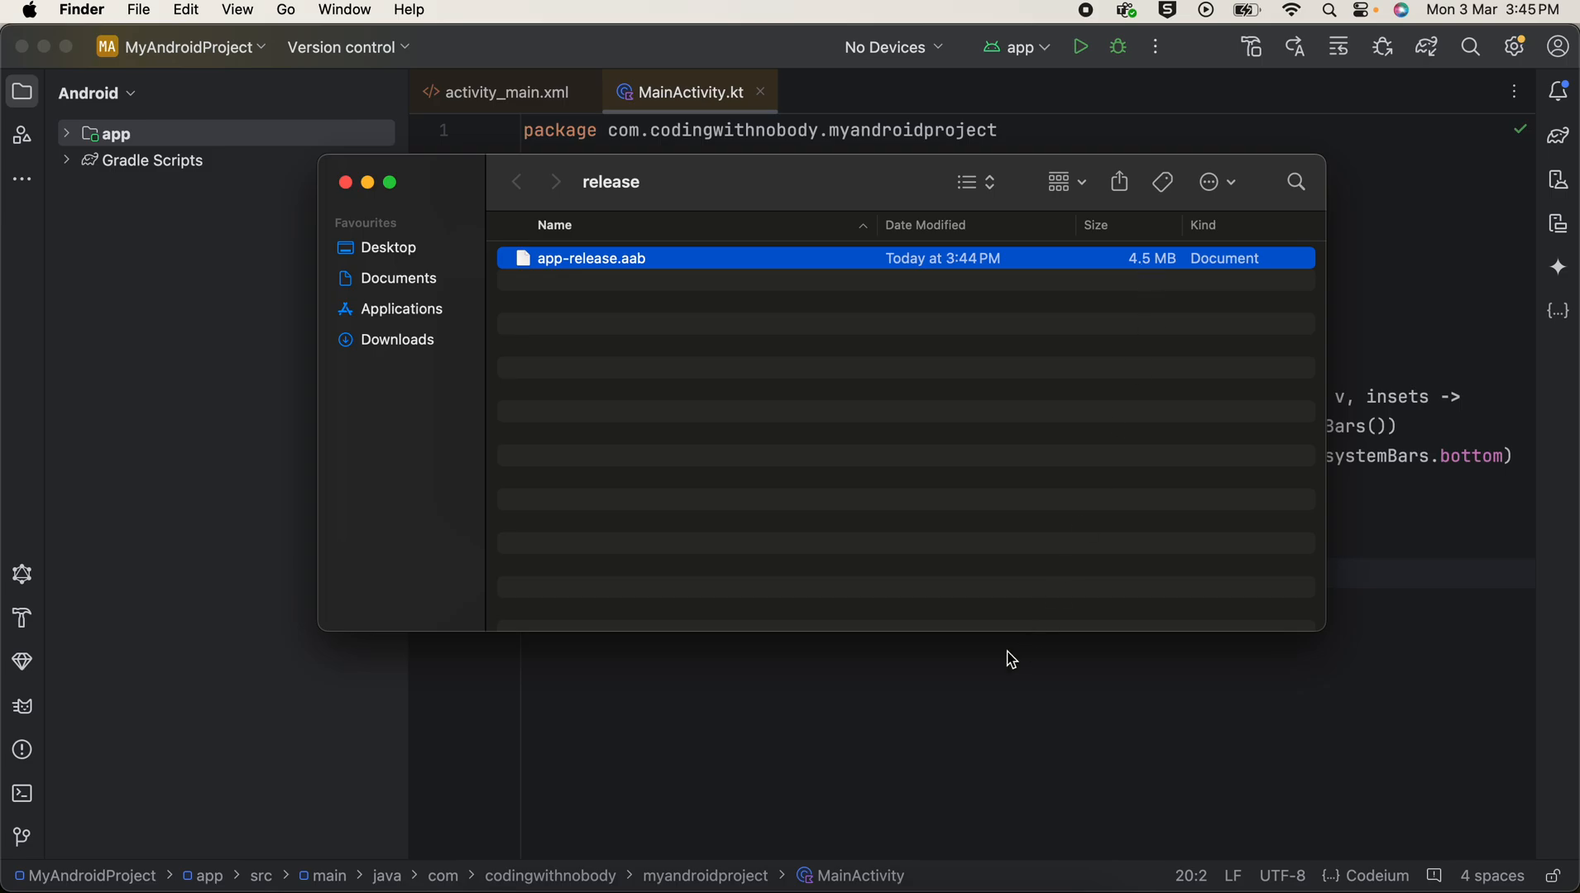
pyautogui.click(1012, 683)
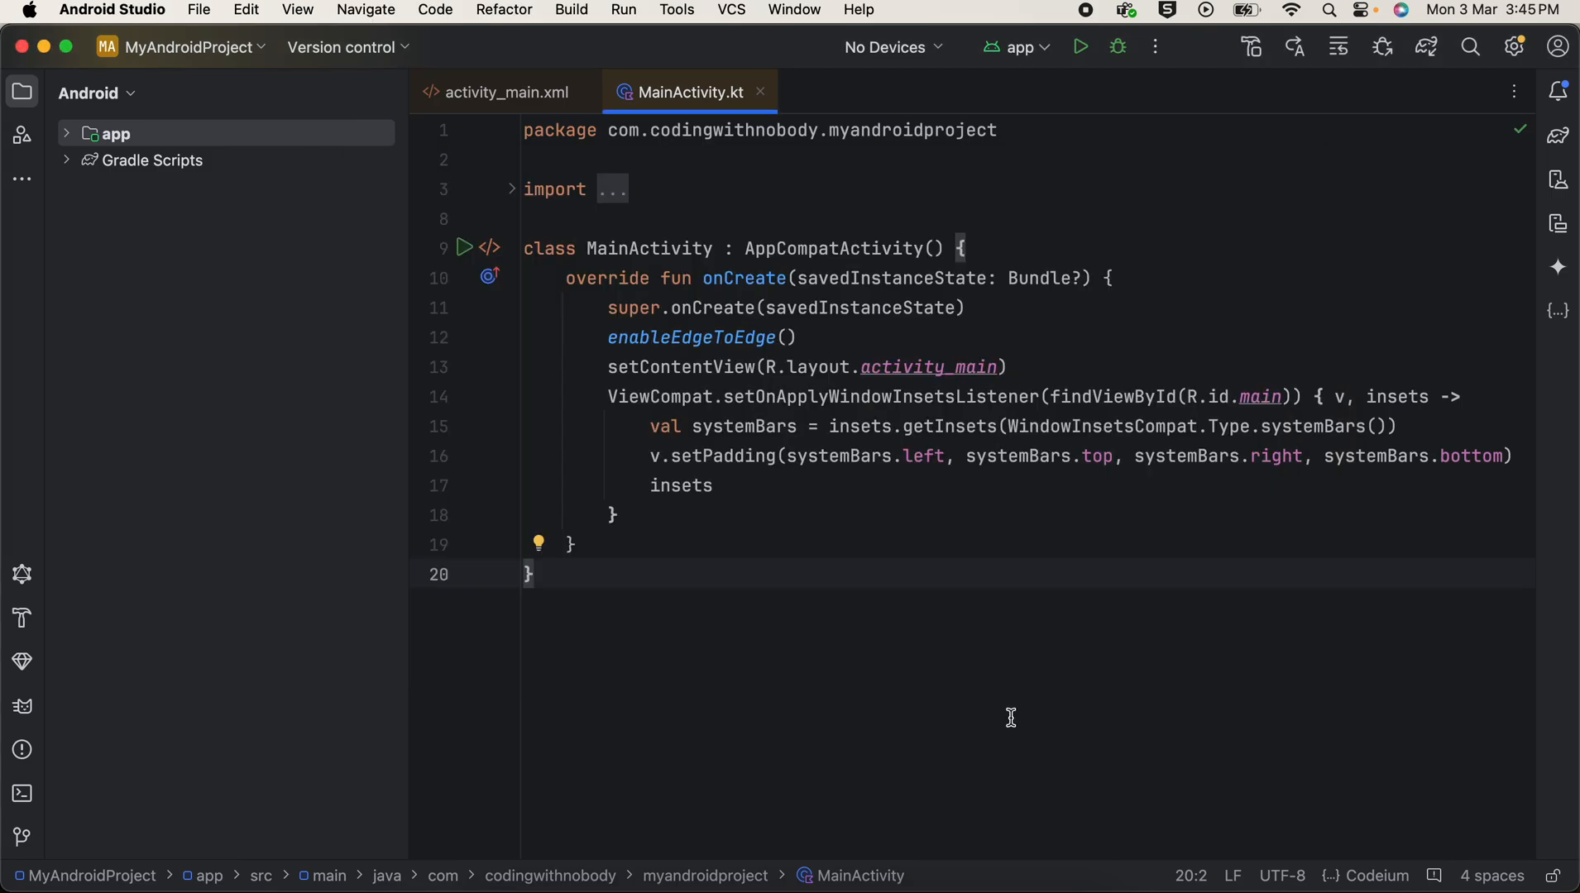